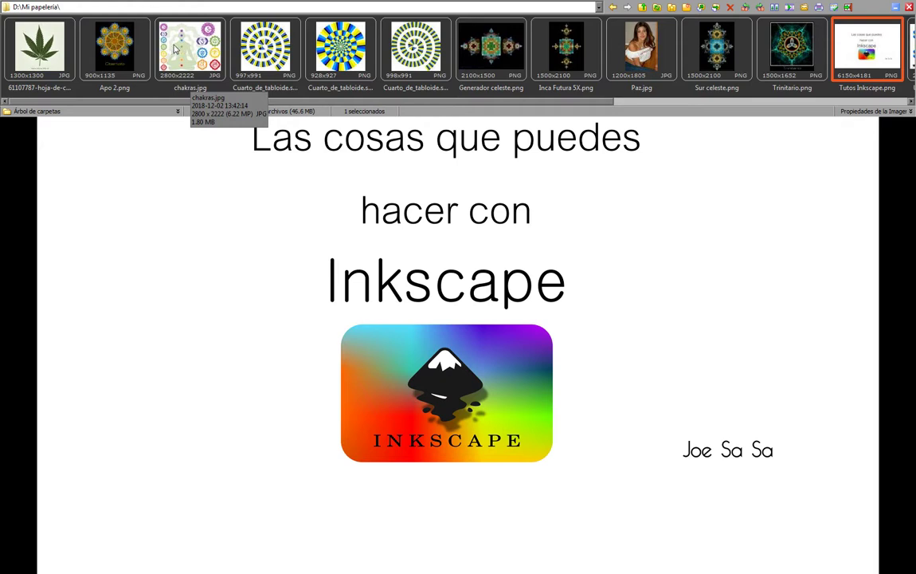
# - Show the chakras.jpg reference sheet from the thumbnail strip in XnView's viewer
pyautogui.click(165, 40)
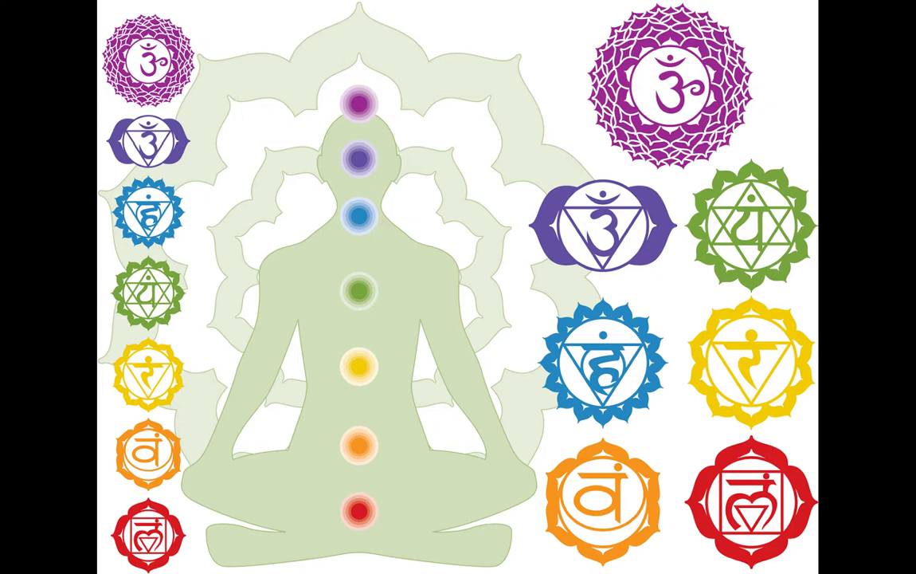
# - Zoom in on the purple third-eye chakra in XnView, then back out to the full sheet
pyautogui.click(548, 211)
pyautogui.click(548, 210)
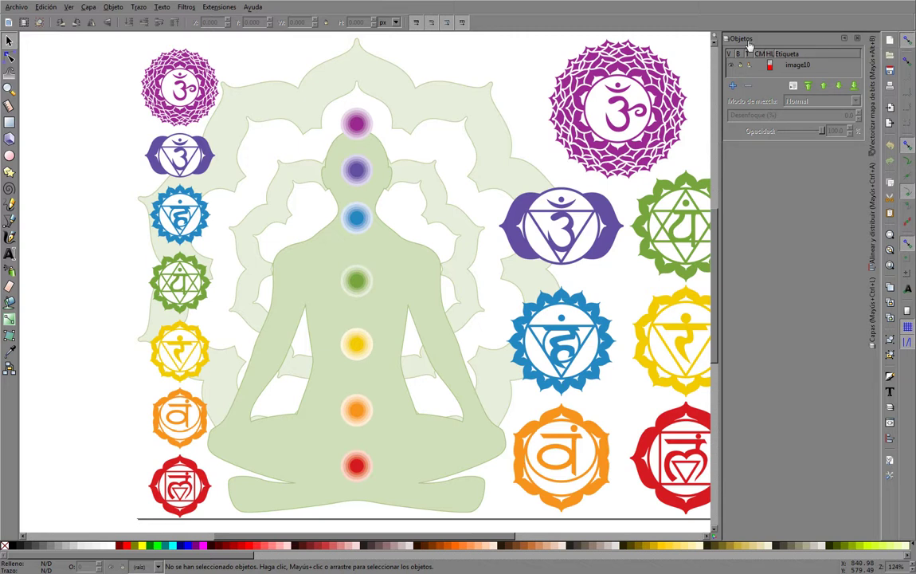
# - Enlarge the Objects list and lock image10 as a fixed tracing reference
pyautogui.moveTo(773, 145); pyautogui.dragTo(781, 252)
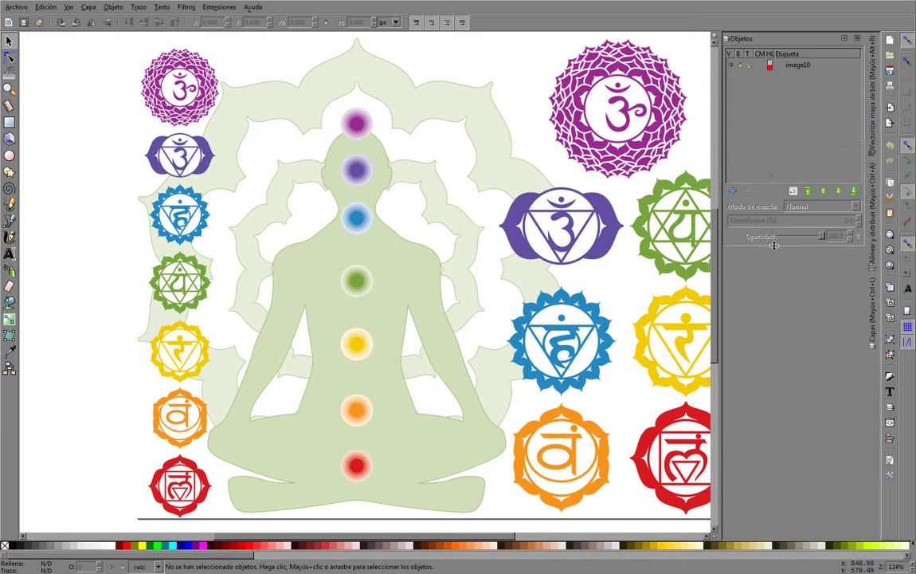
pyautogui.click(869, 318)
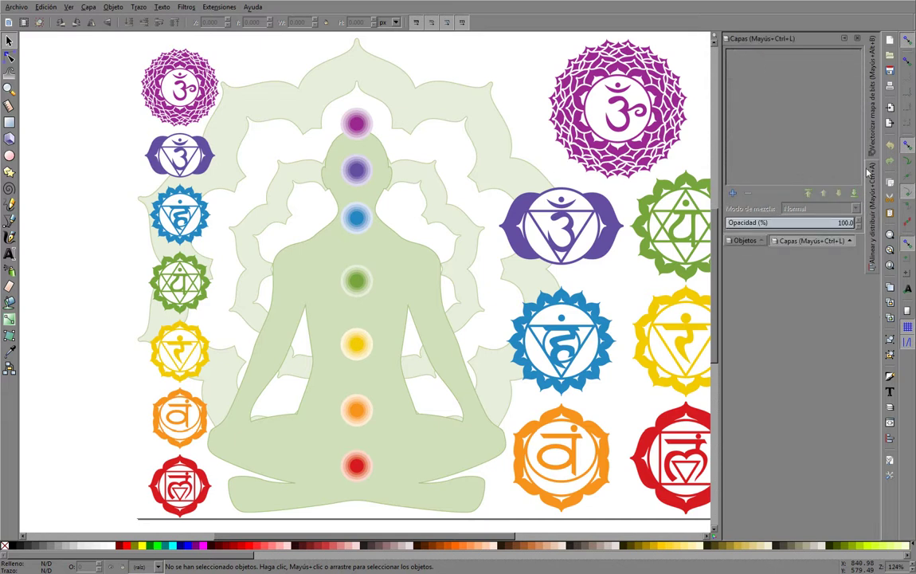
pyautogui.click(743, 241)
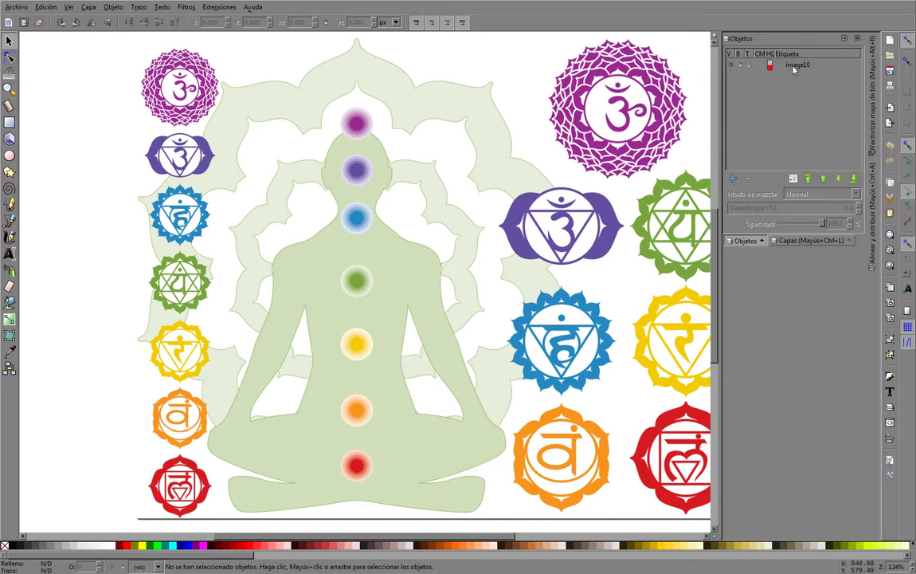
pyautogui.click(742, 65)
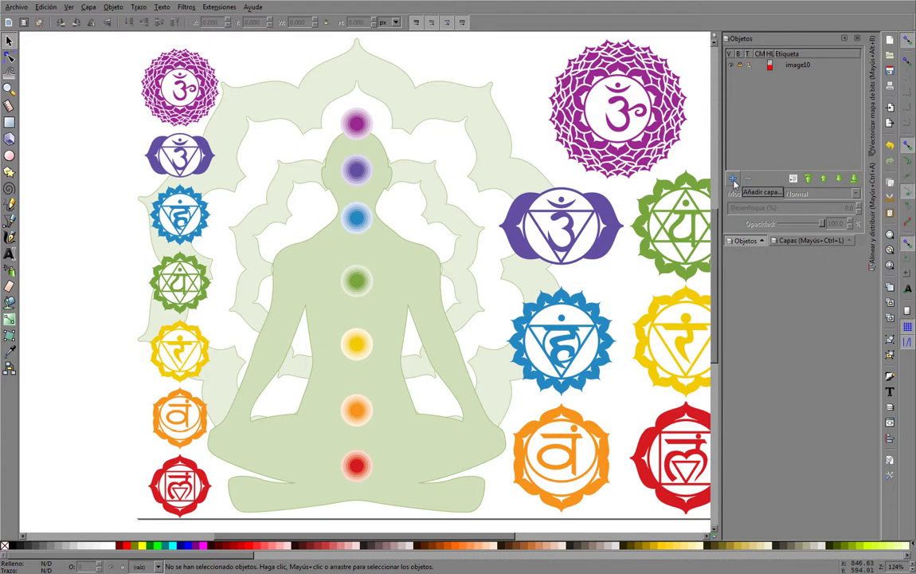
# - Add a layer named Calco above image10, make it current, and collapse the Objects panel
pyautogui.click(733, 179)
pyautogui.click(733, 179)
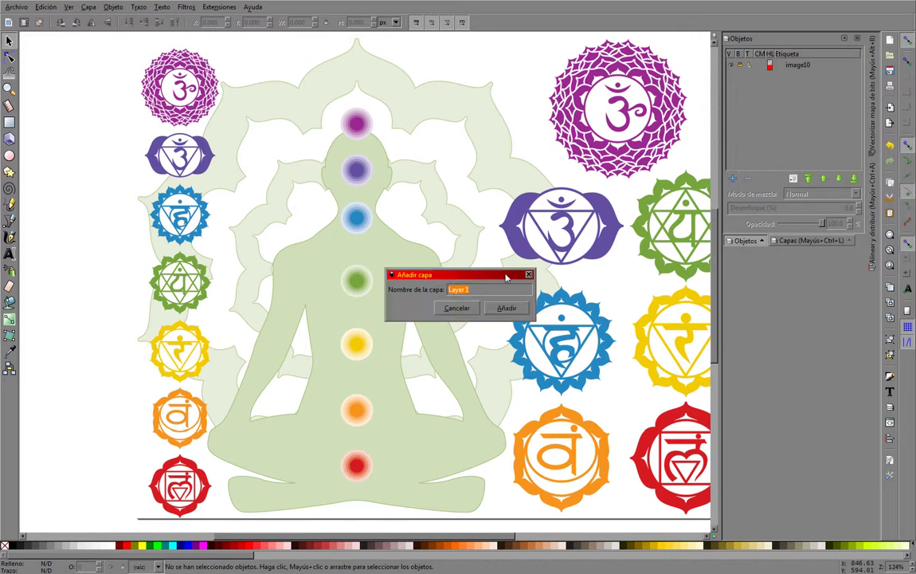
pyautogui.write('Cal')
pyautogui.write('co')
pyautogui.press('Return')
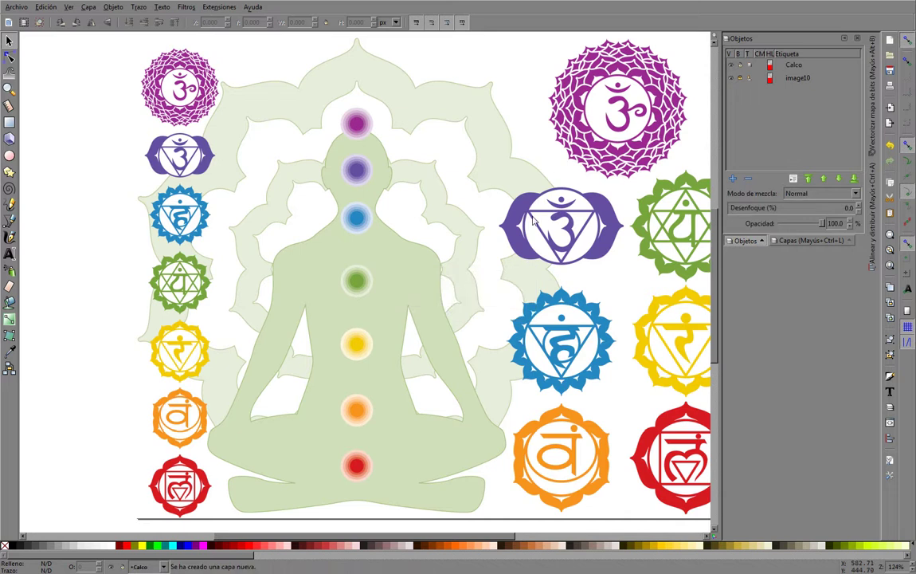
pyautogui.click(796, 70)
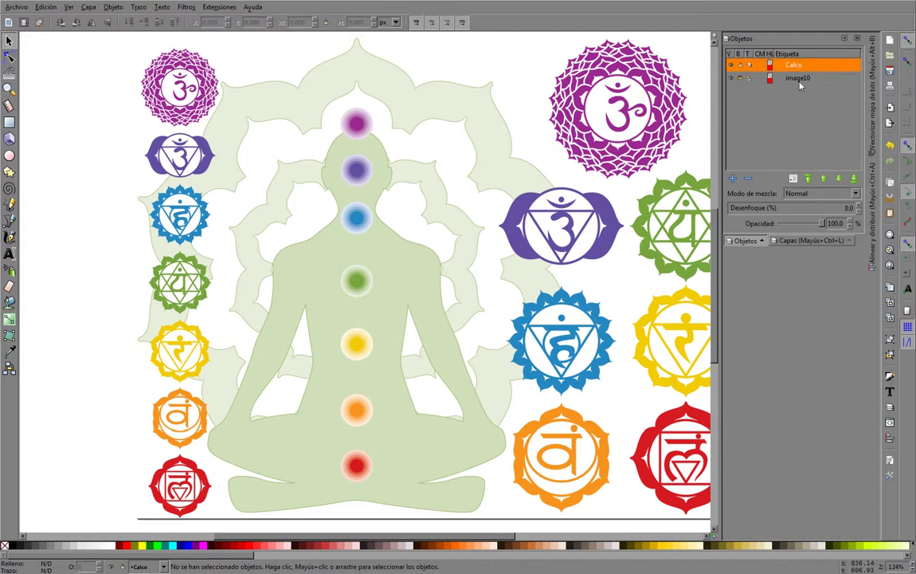
pyautogui.click(846, 41)
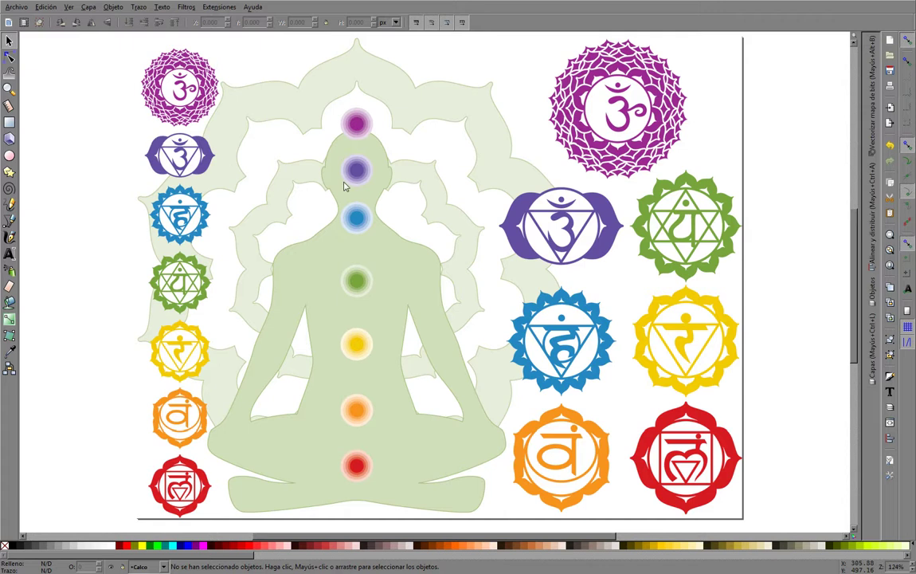
pyautogui.click(871, 96)
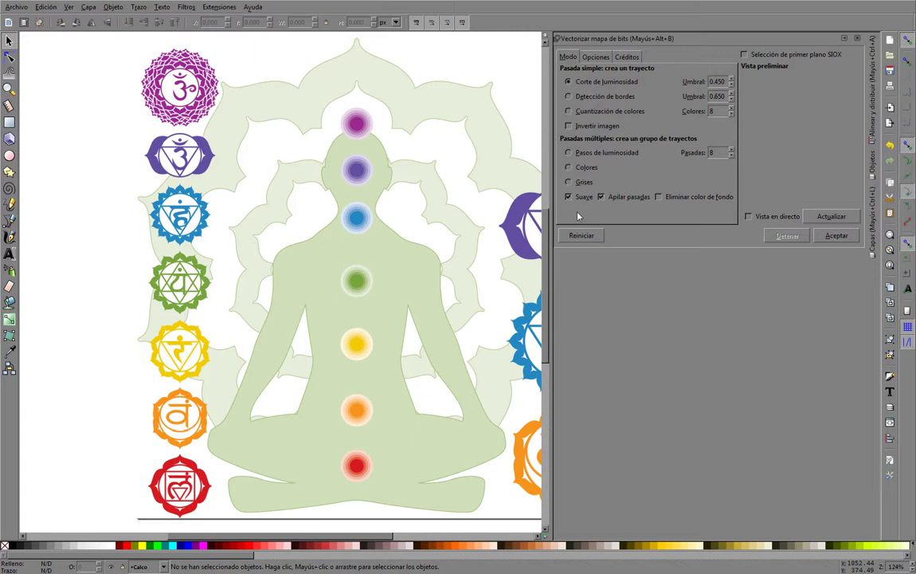
pyautogui.click(596, 57)
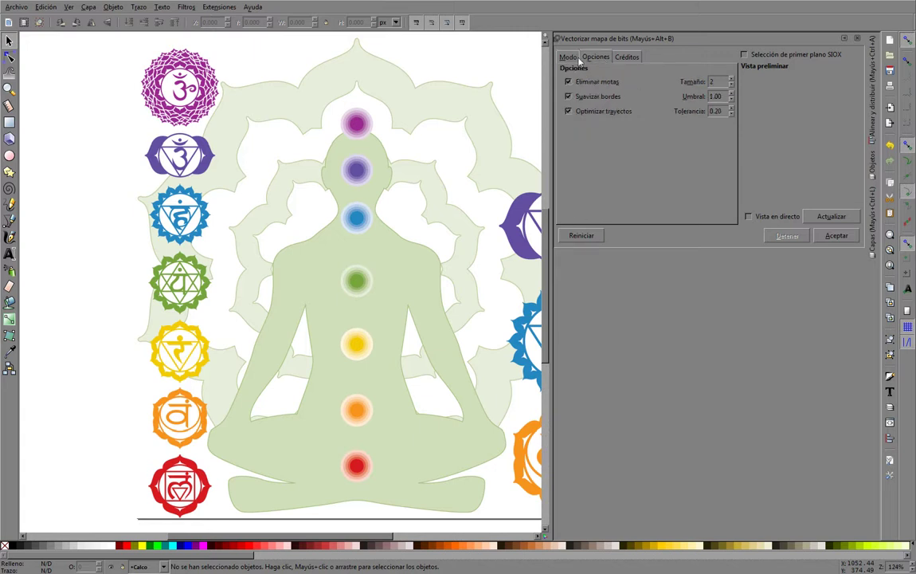
pyautogui.click(567, 58)
pyautogui.click(845, 40)
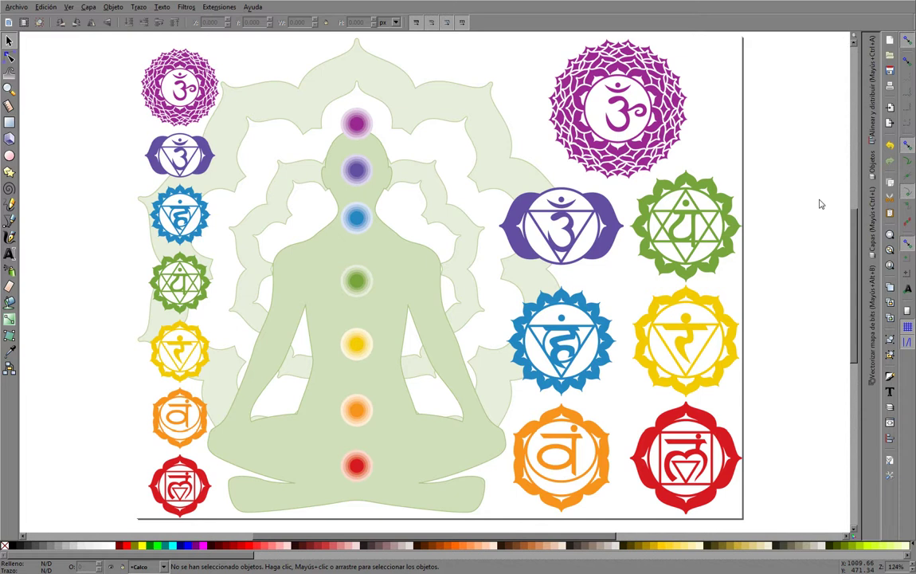
# - Zoom in on the purple chakra and bucket-fill its main third-eye shape as a path
pyautogui.click(9, 303)
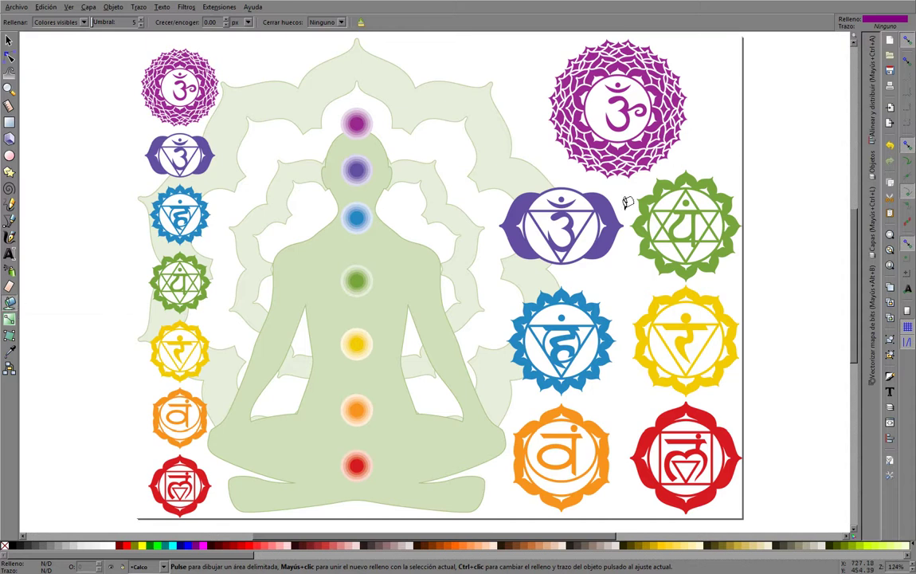
pyautogui.keyDown('ctrl'); pyautogui.scroll(4, 525, 223); pyautogui.keyUp('ctrl')
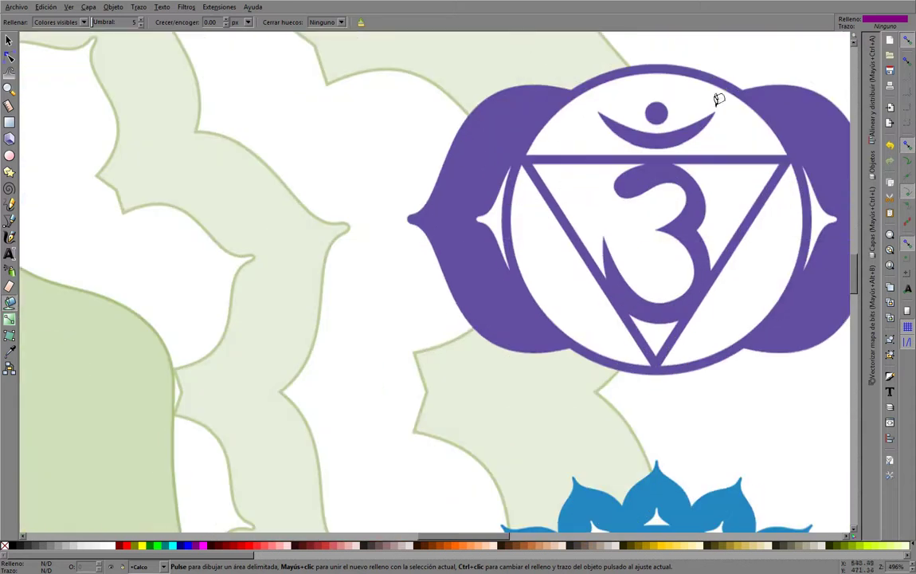
pyautogui.keyDown('ctrl'); pyautogui.scroll(-2, 452, 204); pyautogui.keyUp('ctrl')
pyautogui.keyDown('ctrl'); pyautogui.scroll(-1, 614, 170); pyautogui.keyUp('ctrl')
pyautogui.keyDown('ctrl'); pyautogui.scroll(2, 613, 163); pyautogui.keyUp('ctrl')
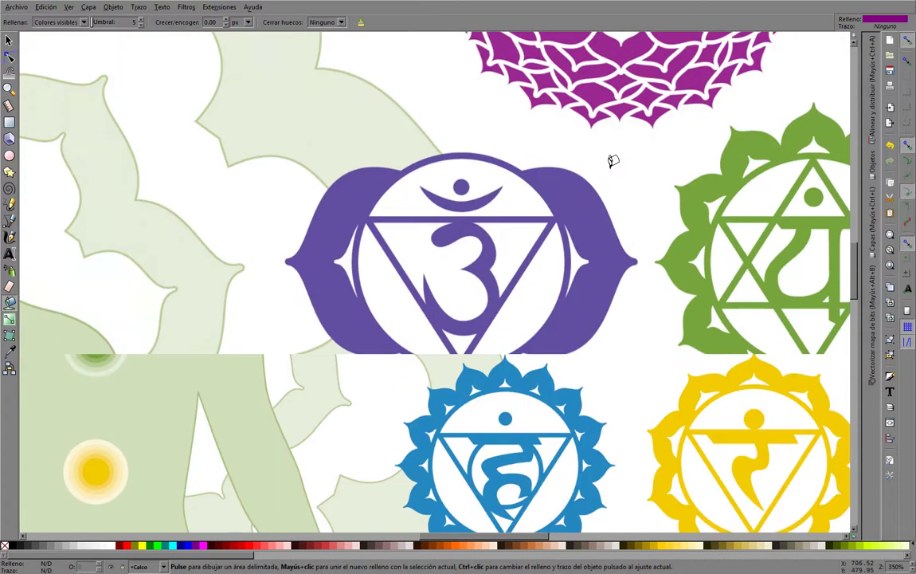
pyautogui.keyDown('ctrl'); pyautogui.scroll(1, 614, 160); pyautogui.keyUp('ctrl')
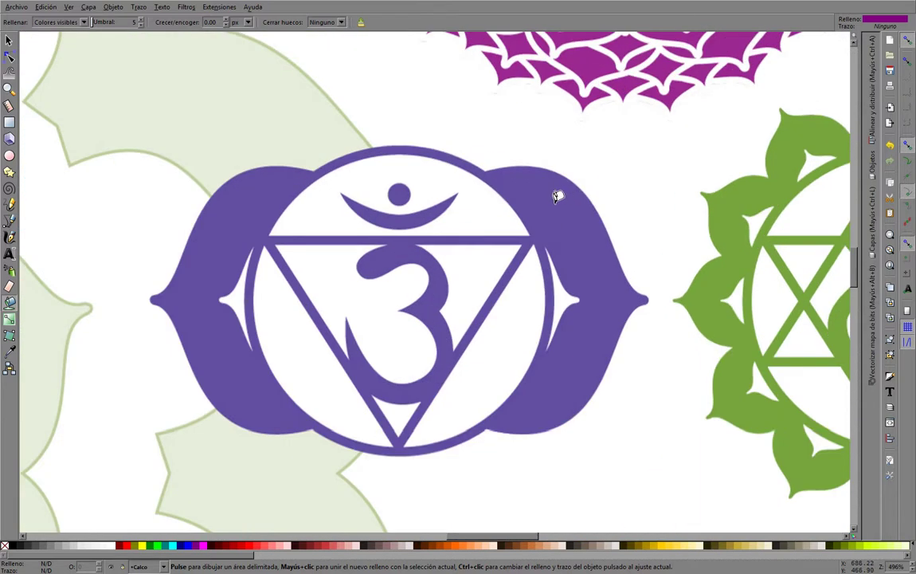
pyautogui.click(555, 204)
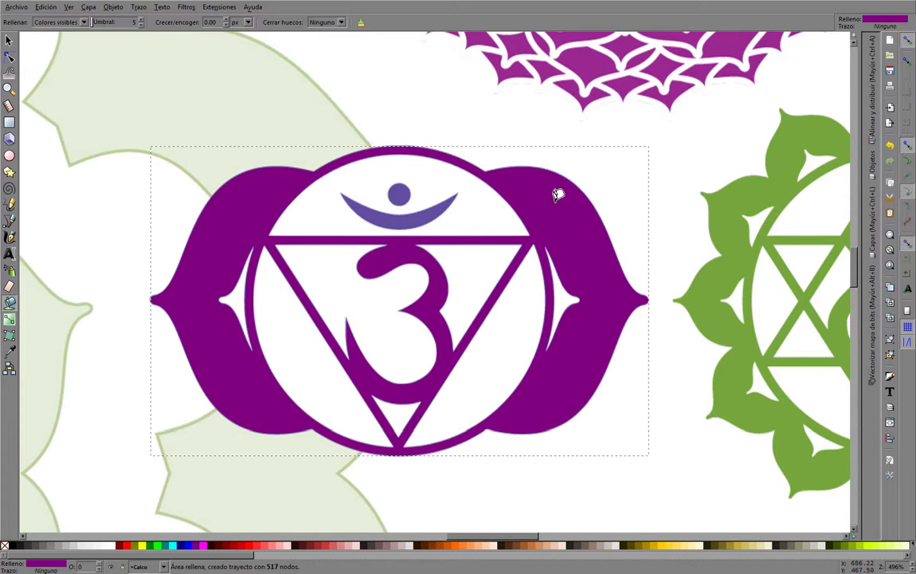
# - Bucket-fill the small dot above the crescent and check the traces
pyautogui.click(399, 191)
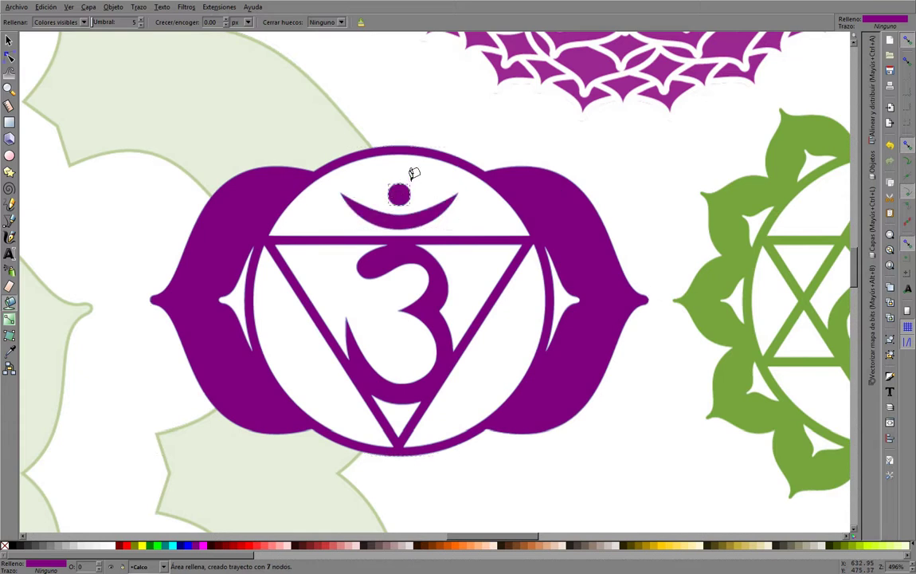
pyautogui.keyDown('ctrl'); pyautogui.scroll(-1, 412, 173); pyautogui.keyUp('ctrl')
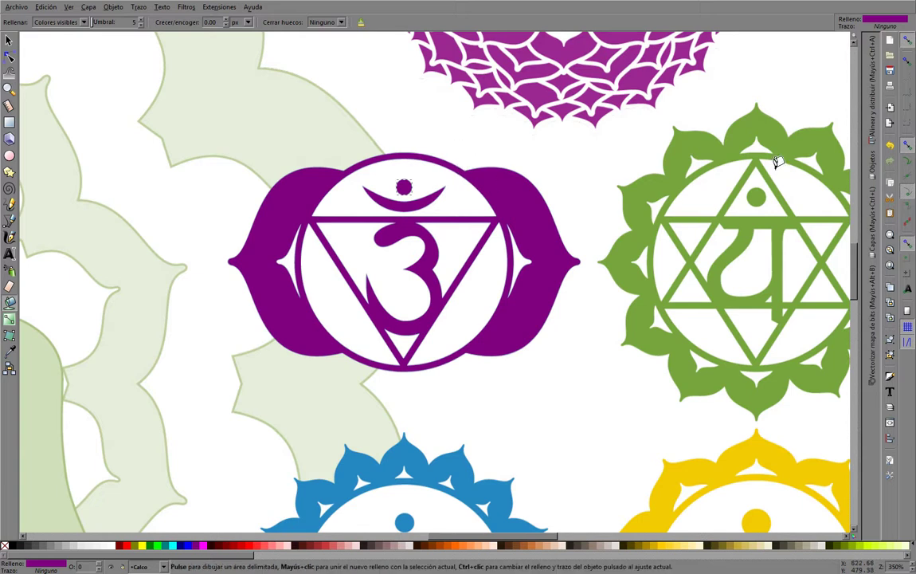
pyautogui.keyDown('ctrl'); pyautogui.scroll(-1, 369, 170); pyautogui.keyUp('ctrl')
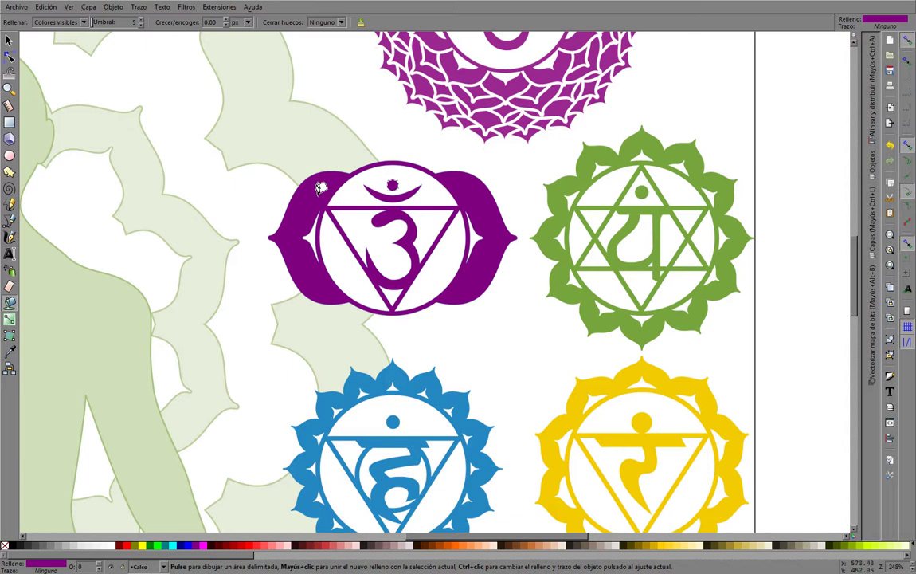
pyautogui.keyDown('ctrl'); pyautogui.scroll(1, 321, 184); pyautogui.keyUp('ctrl')
pyautogui.keyDown('ctrl'); pyautogui.scroll(2, 320, 187); pyautogui.keyUp('ctrl')
pyautogui.keyDown('ctrl'); pyautogui.scroll(1, 321, 186); pyautogui.keyUp('ctrl')
pyautogui.keyDown('ctrl'); pyautogui.scroll(-1, 321, 186); pyautogui.keyUp('ctrl')
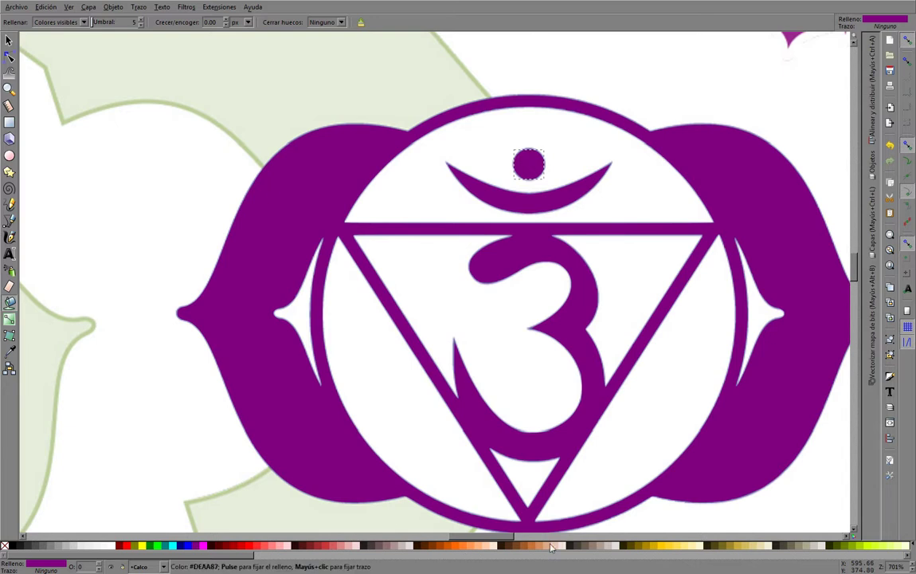
# - Recolour the dot orange and the large chakra path magenta, after trying yellow and yellow-green
pyautogui.click(450, 547)
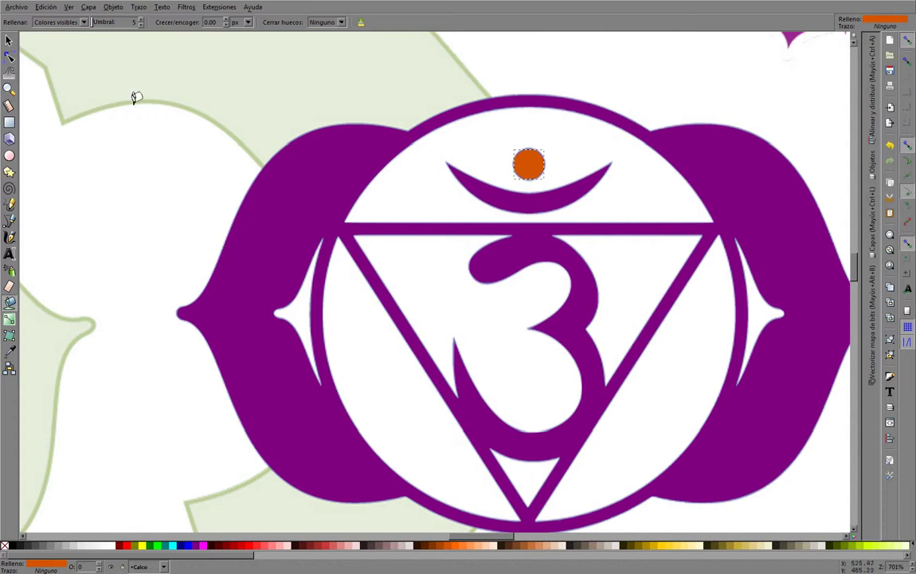
pyautogui.click(9, 40)
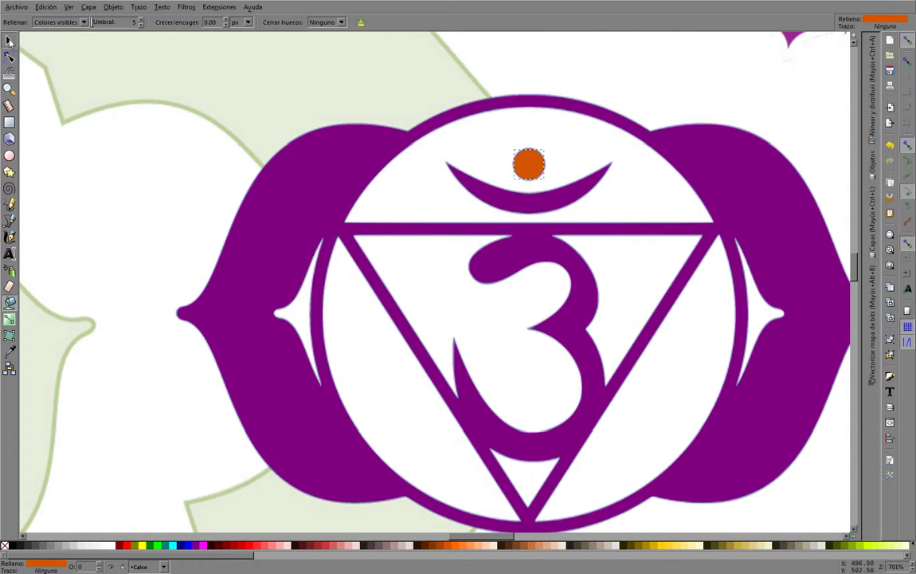
pyautogui.click(321, 174)
pyautogui.click(660, 546)
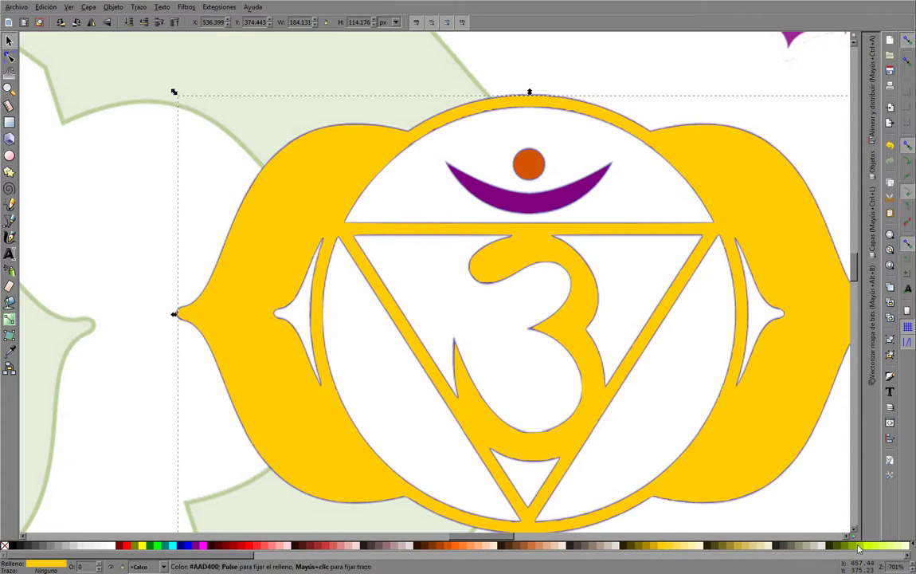
pyautogui.click(881, 546)
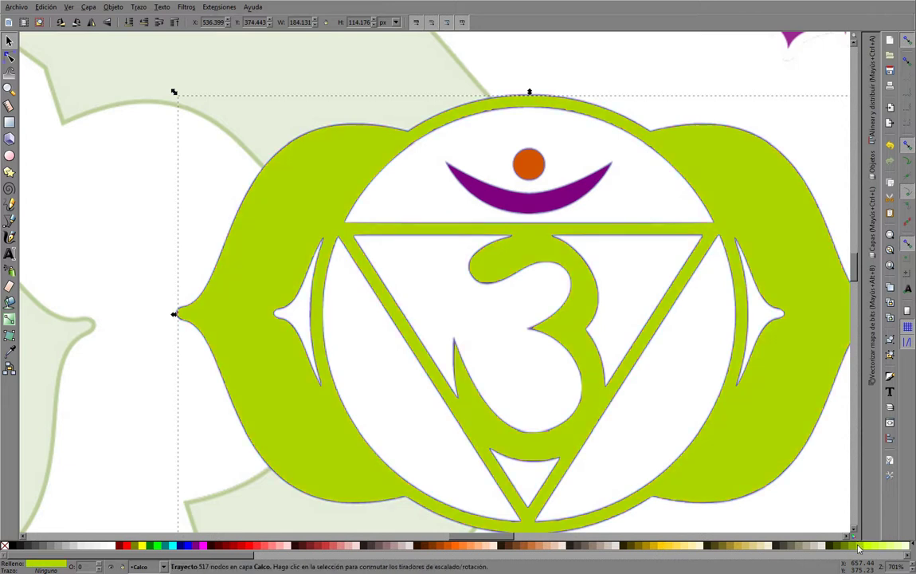
pyautogui.click(204, 546)
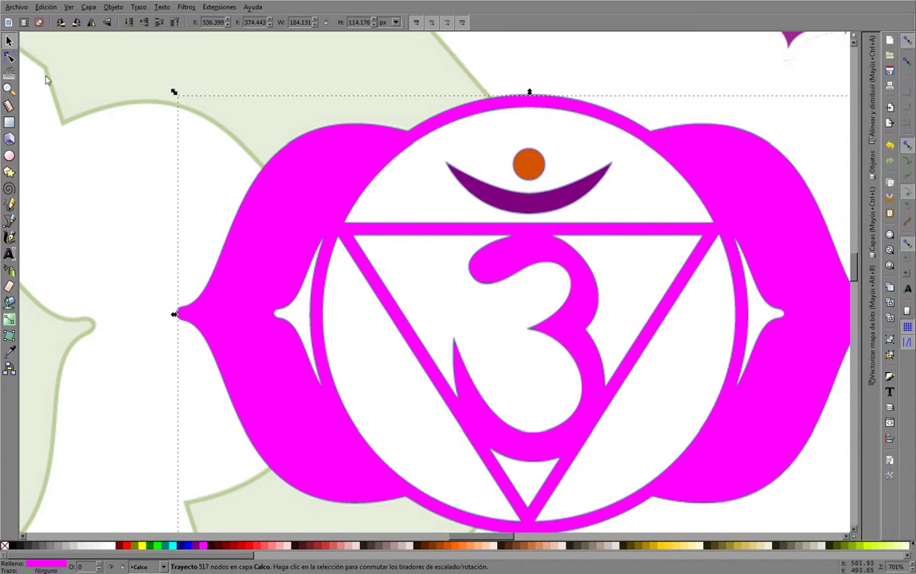
pyautogui.click(10, 57)
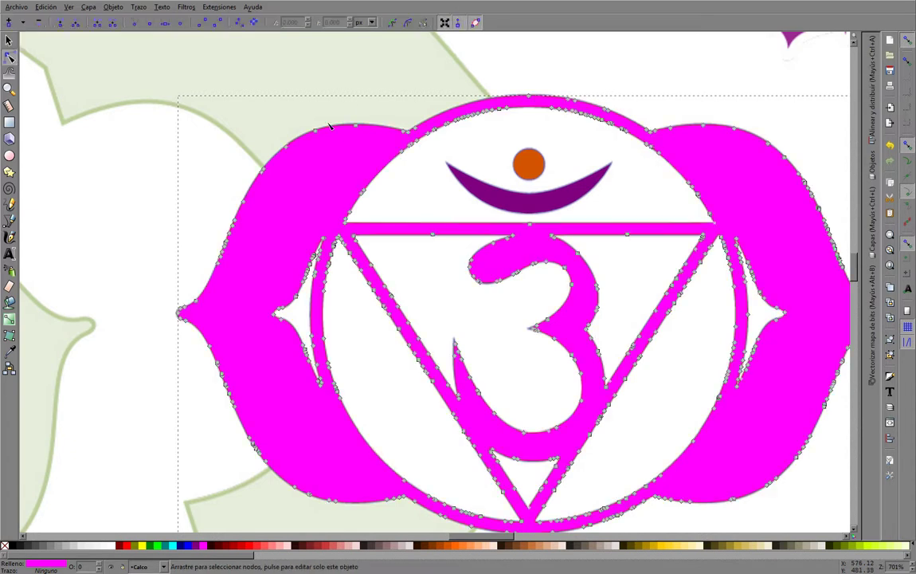
pyautogui.scroll(3, 428, 118)
pyautogui.scroll(-2, 428, 118)
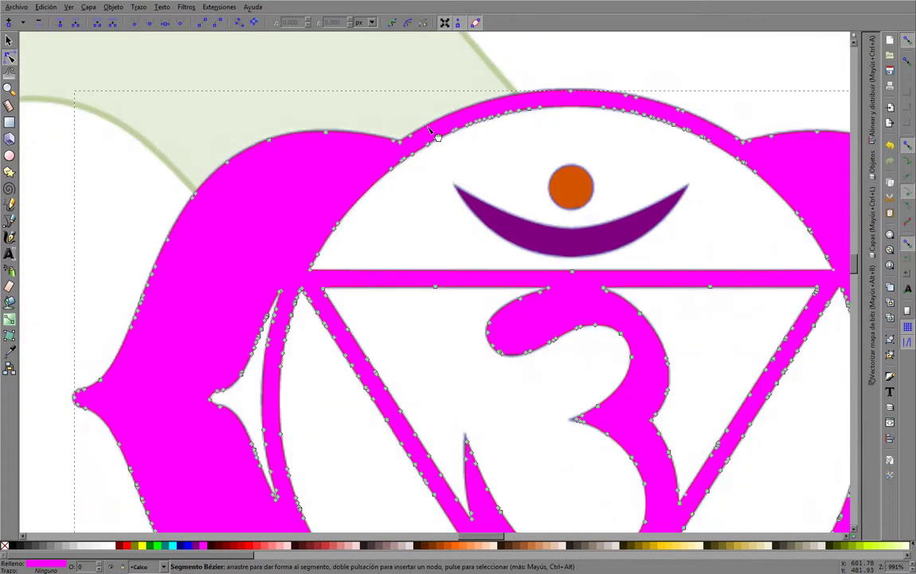
pyautogui.moveTo(301, 128)
pyautogui.mouseDown()
pyautogui.moveTo(334, 92)
pyautogui.moveTo(335, 131)
pyautogui.mouseUp()
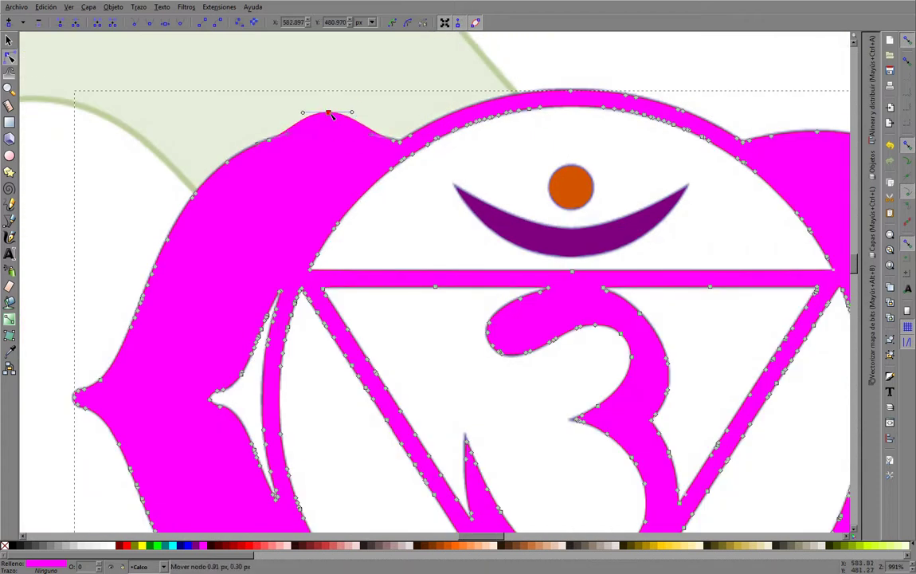
pyautogui.scroll(-1, 203, 90)
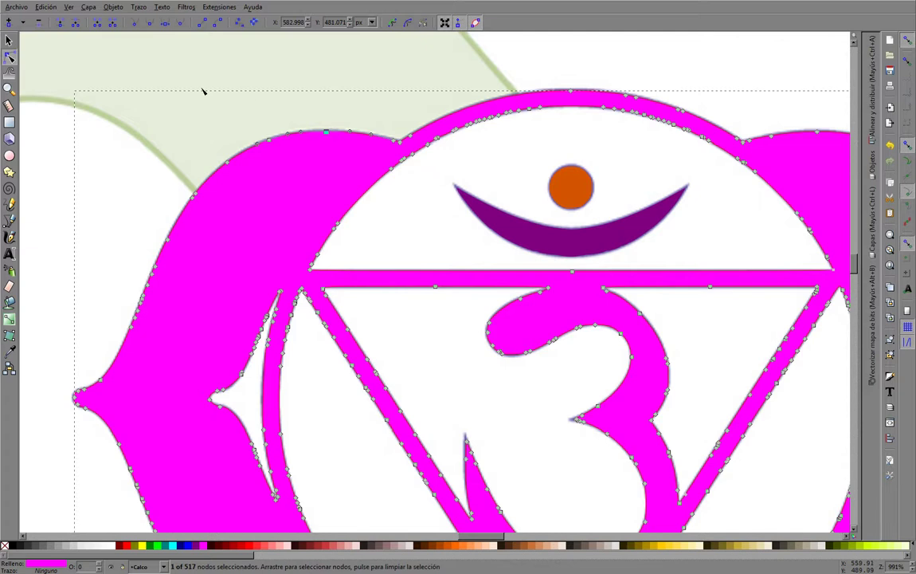
pyautogui.click(9, 40)
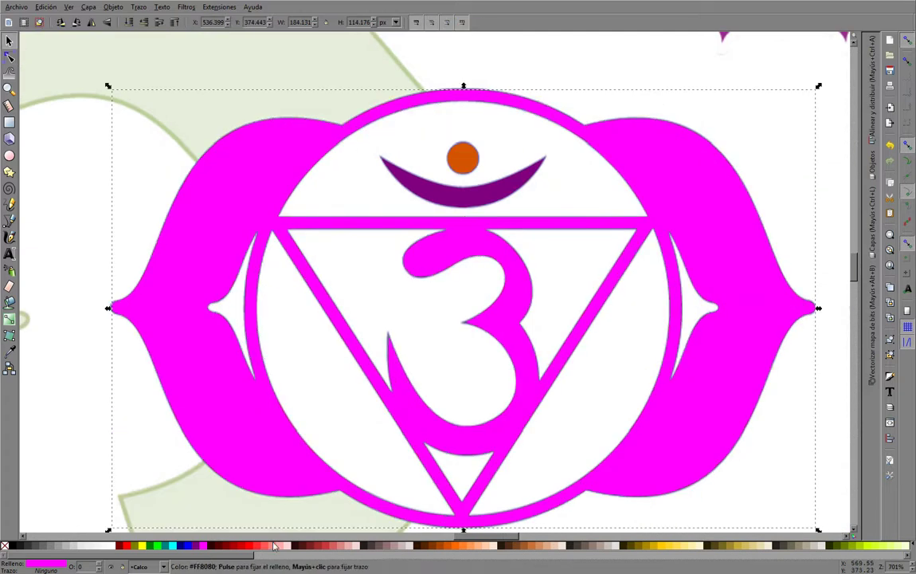
# - Outline the magenta path, trying orange and red before settling on golden yellow
pyautogui.keyDown('shift'); pyautogui.click(456, 547); pyautogui.keyUp('shift')
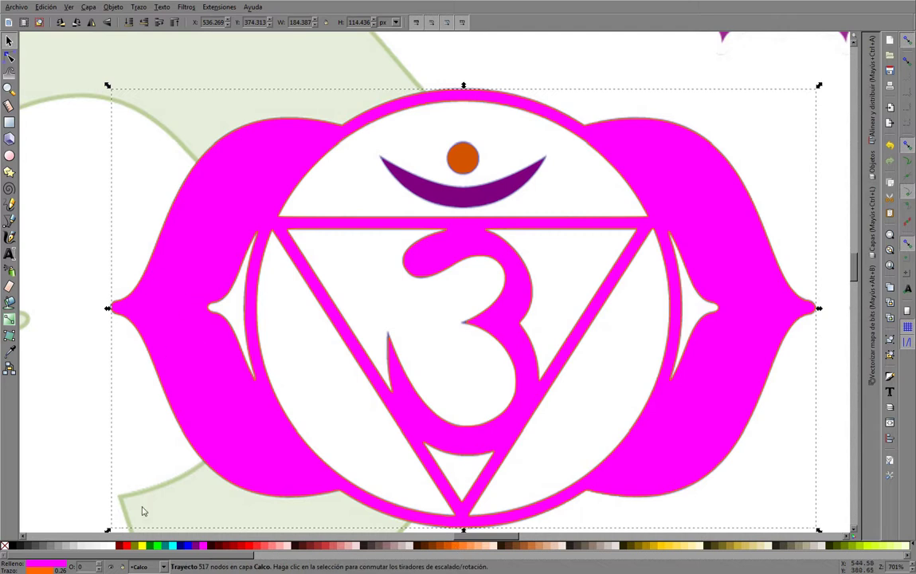
pyautogui.keyDown('shift'); pyautogui.click(128, 548); pyautogui.keyUp('shift')
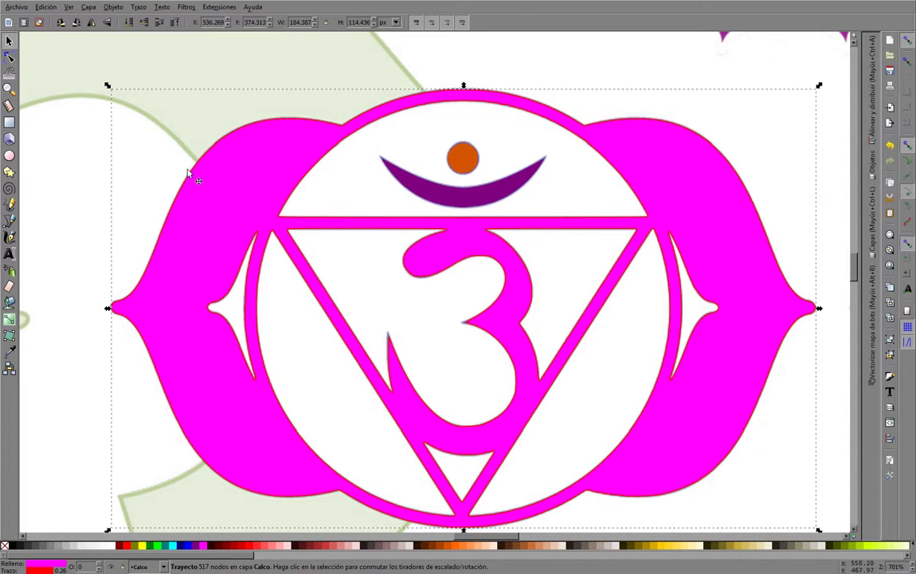
pyautogui.scroll(4, 215, 137)
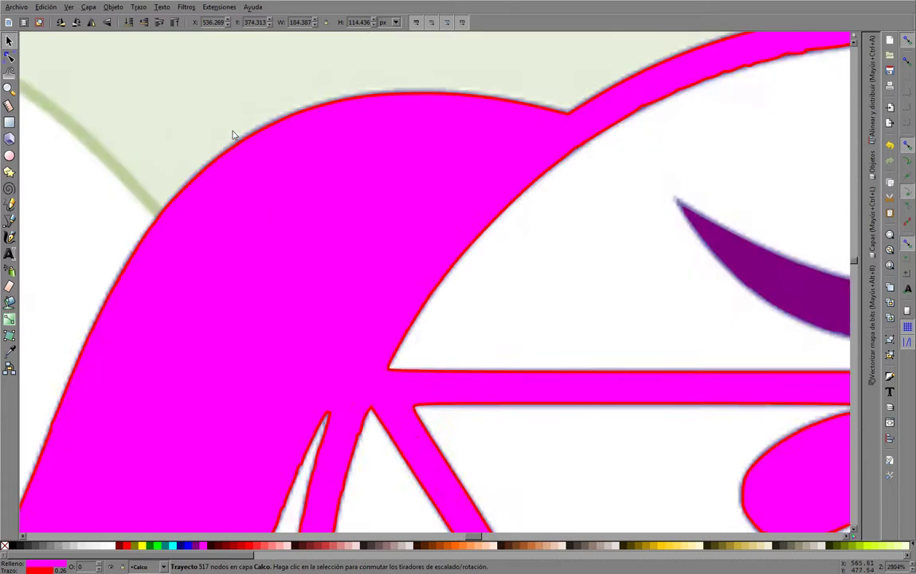
pyautogui.scroll(1, 235, 131)
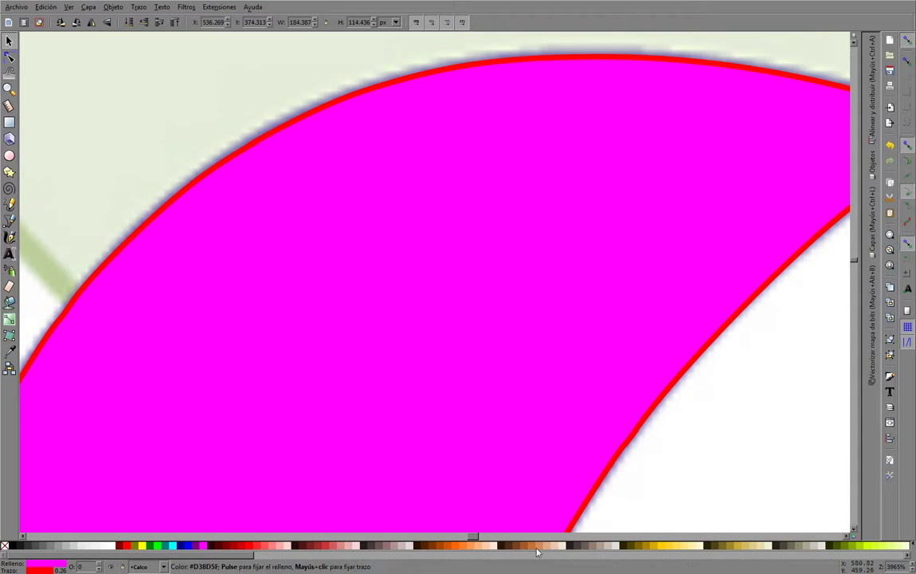
pyautogui.keyDown('shift'); pyautogui.click(687, 545); pyautogui.keyUp('shift')
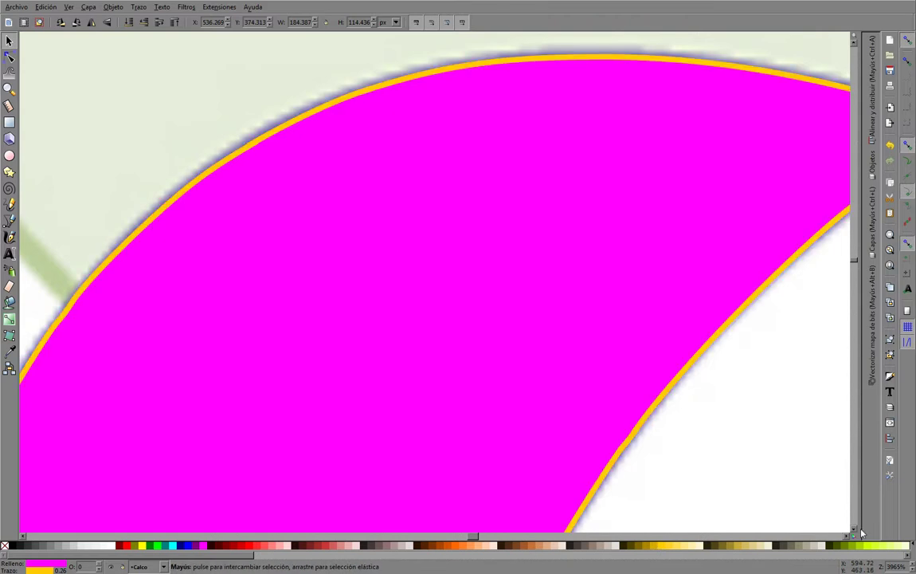
# - Try teal and cyan outlines, then give the path a violet #5500D4 fill and blue outline
pyautogui.scroll(-3, 731, 555)
pyautogui.scroll(-3, 731, 555)
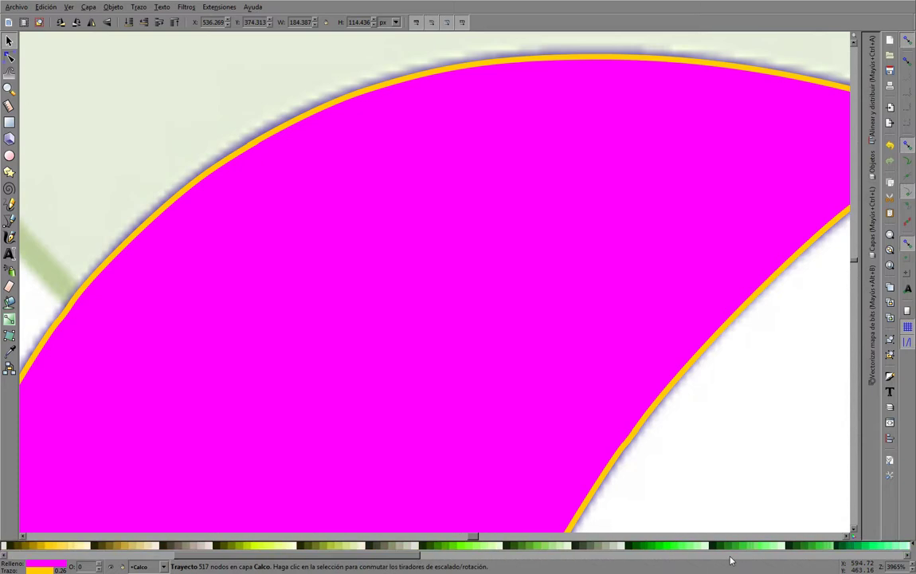
pyautogui.scroll(-2, 731, 557)
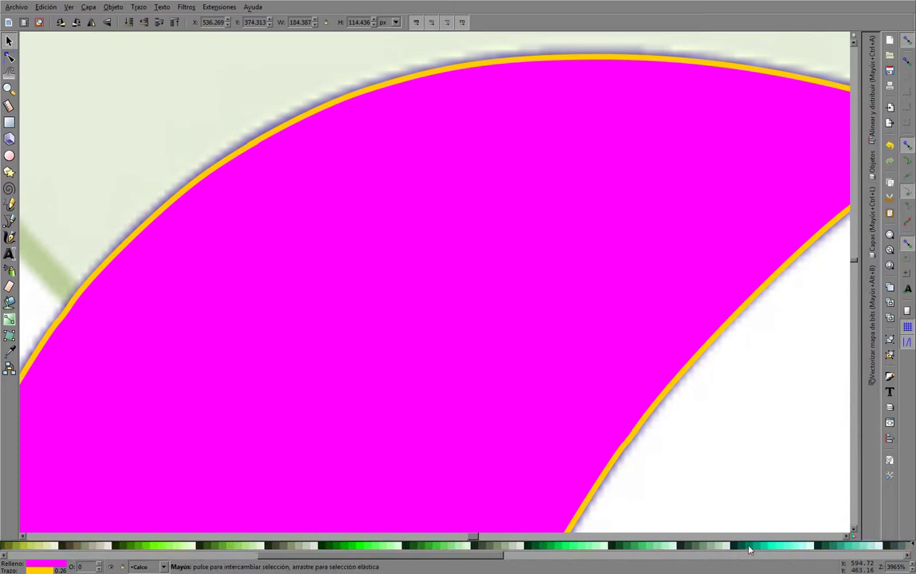
pyautogui.keyDown('shift'); pyautogui.click(748, 548); pyautogui.keyUp('shift')
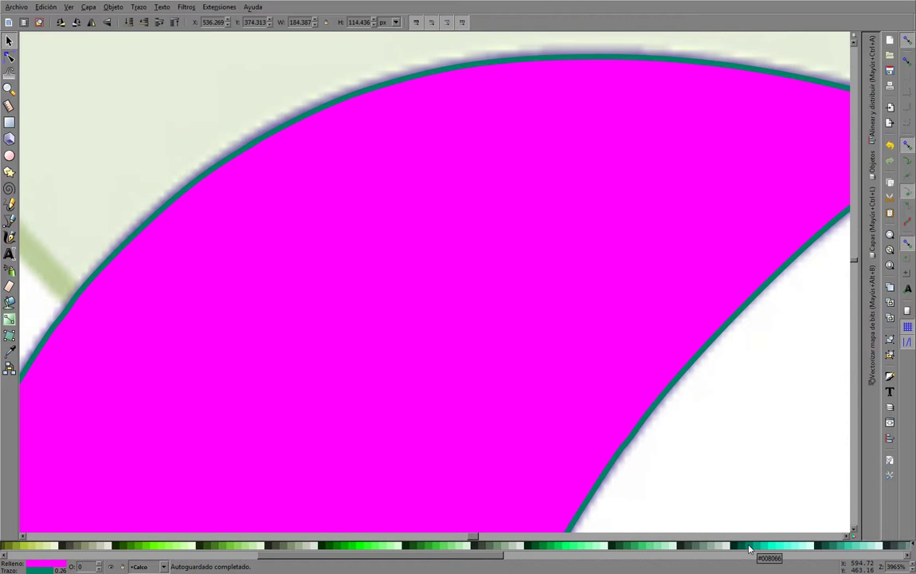
pyautogui.keyDown('shift'); pyautogui.click(773, 548); pyautogui.keyUp('shift')
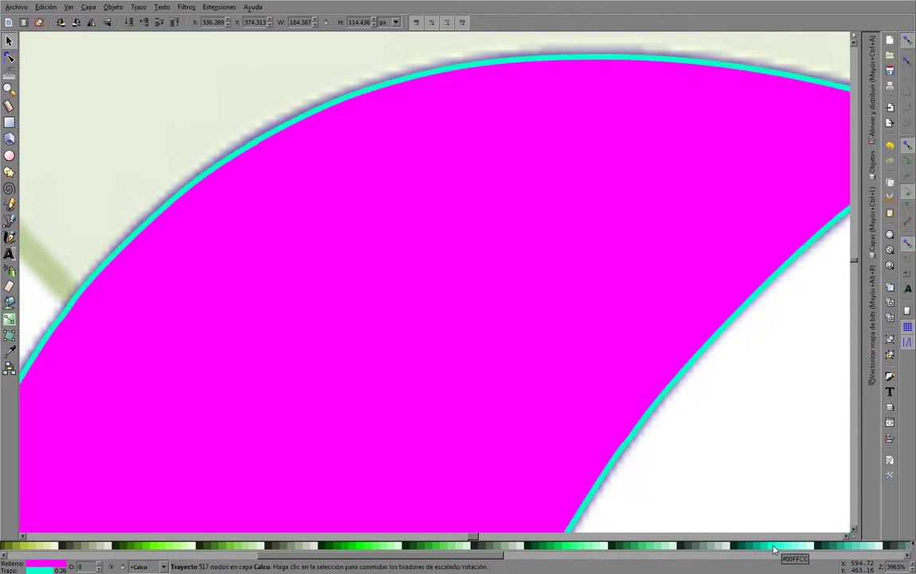
pyautogui.scroll(-5, 772, 548)
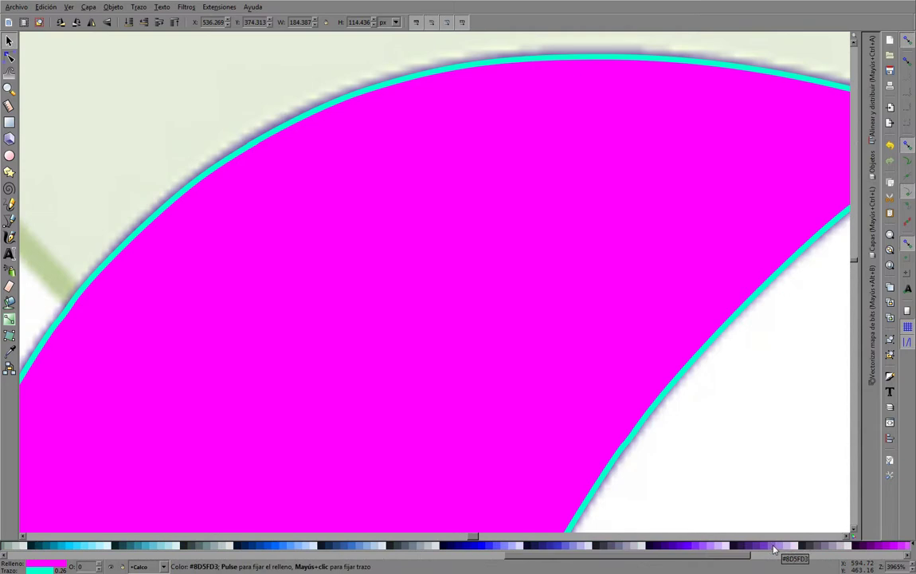
pyautogui.click(684, 548)
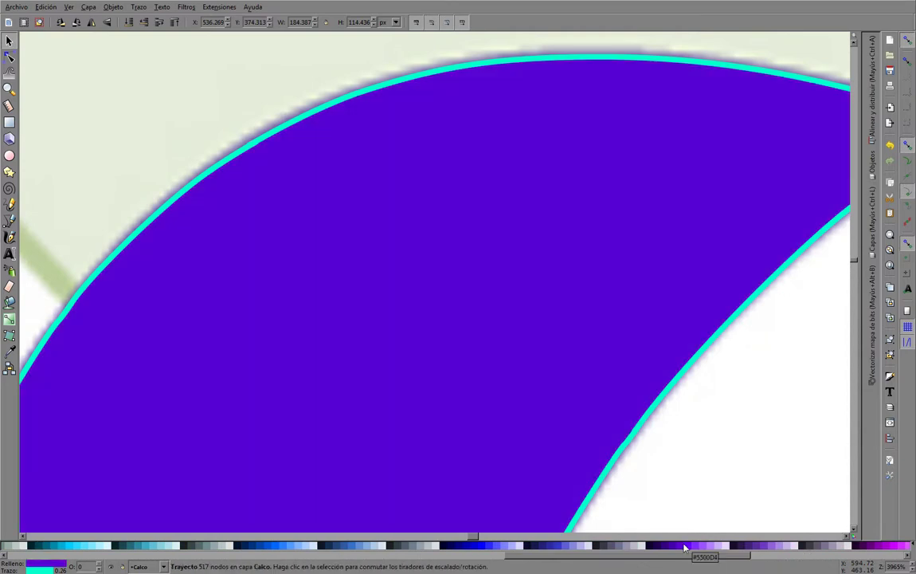
pyautogui.keyDown('shift'); pyautogui.click(472, 548); pyautogui.keyUp('shift')
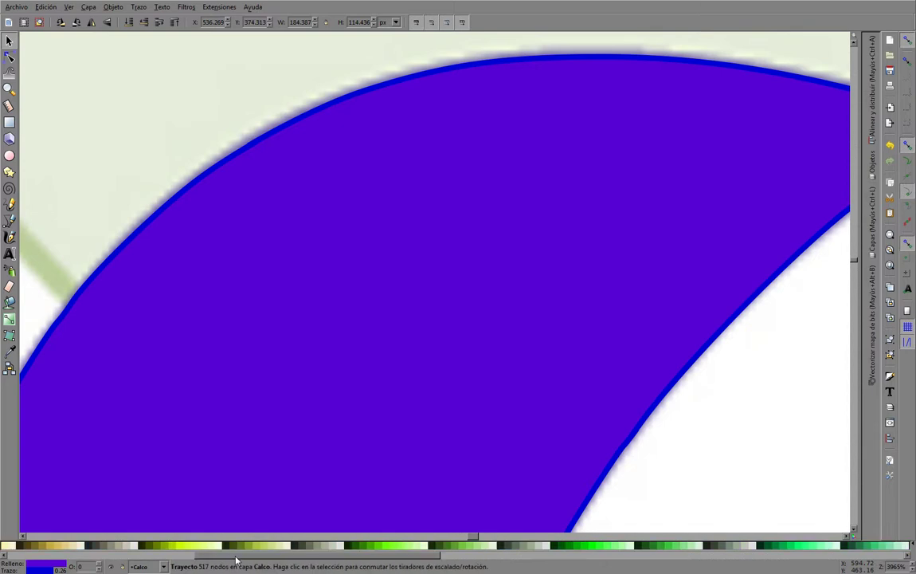
pyautogui.moveTo(510, 555); pyautogui.dragTo(6, 558)
# - Fill the traced shape solid red #FF0000 and remove its outline
pyautogui.click(5, 545)
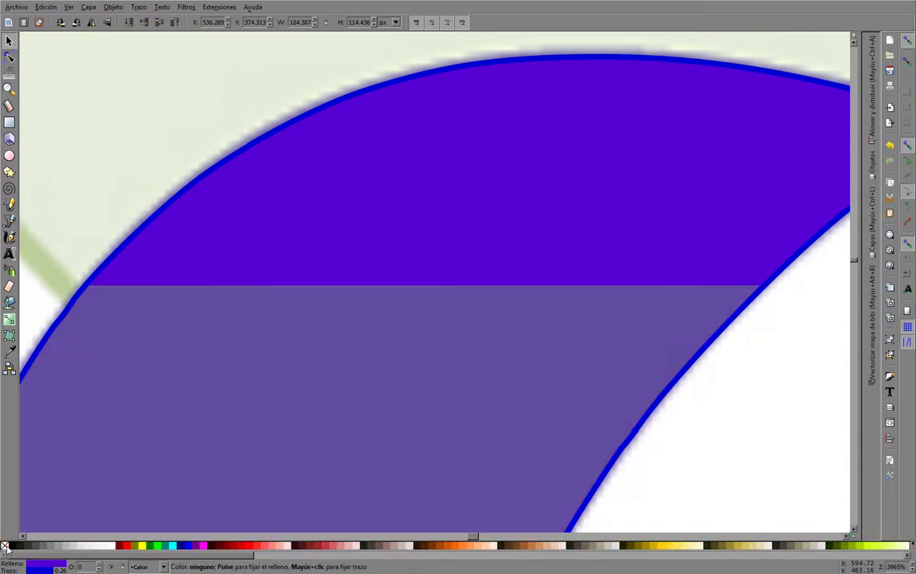
pyautogui.scroll(-2, 277, 271)
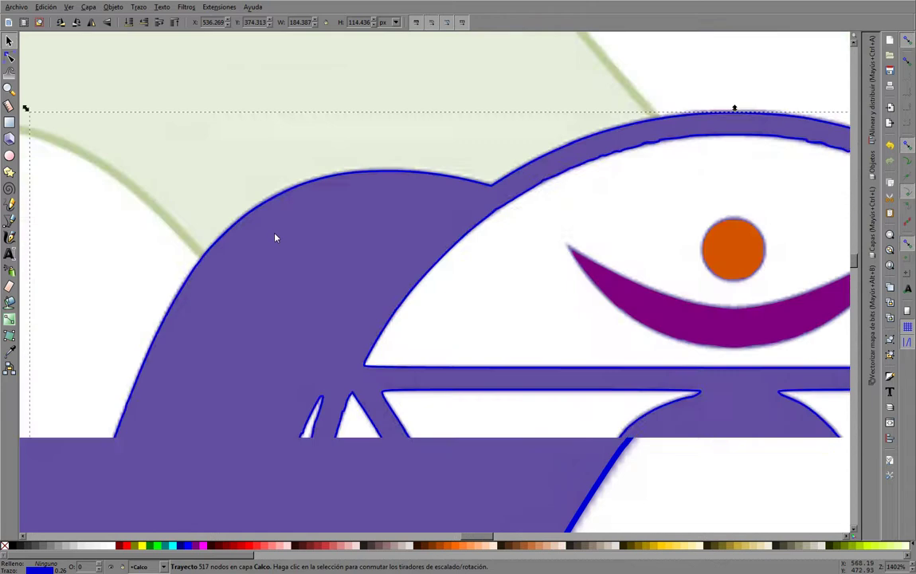
pyautogui.scroll(-1, 277, 239)
pyautogui.scroll(3, 279, 240)
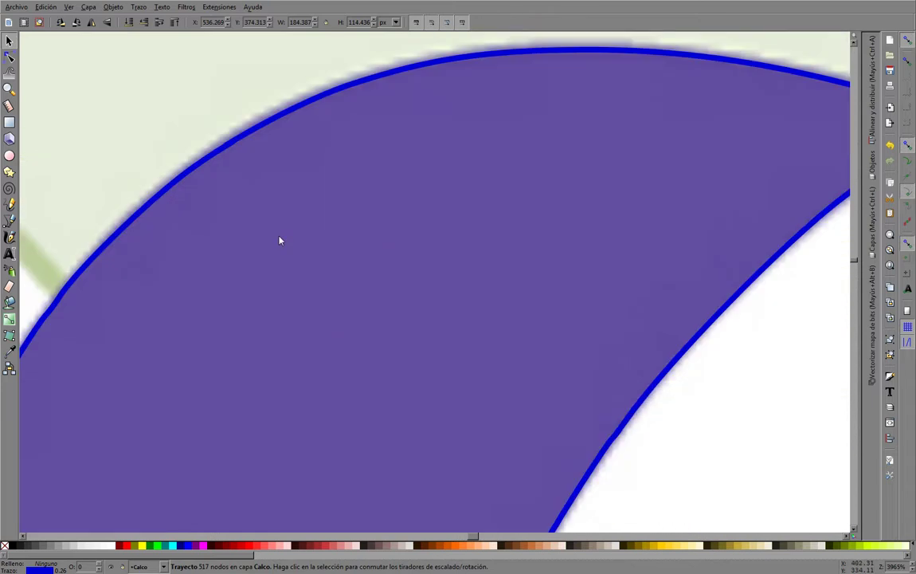
pyautogui.scroll(-3, 279, 239)
pyautogui.scroll(2, 253, 189)
pyautogui.scroll(1, 256, 188)
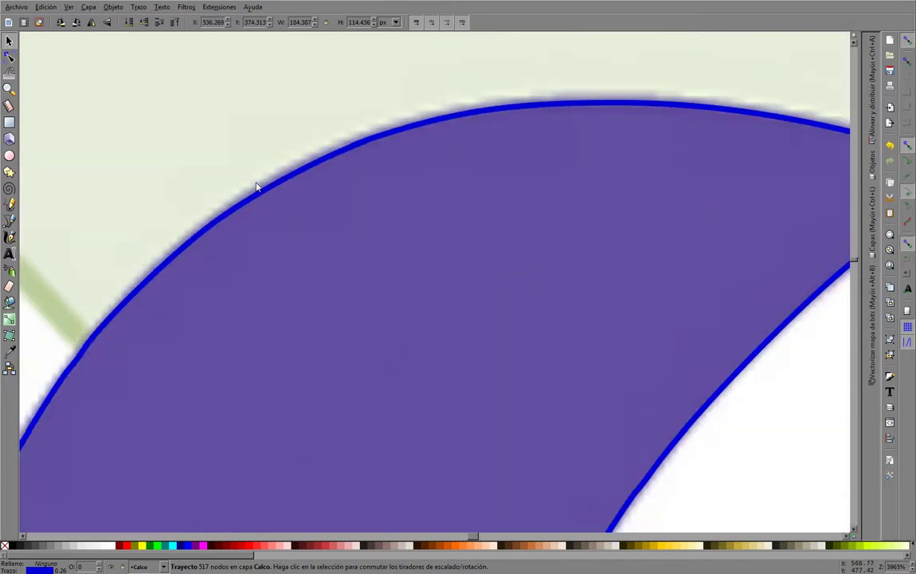
pyautogui.click(126, 546)
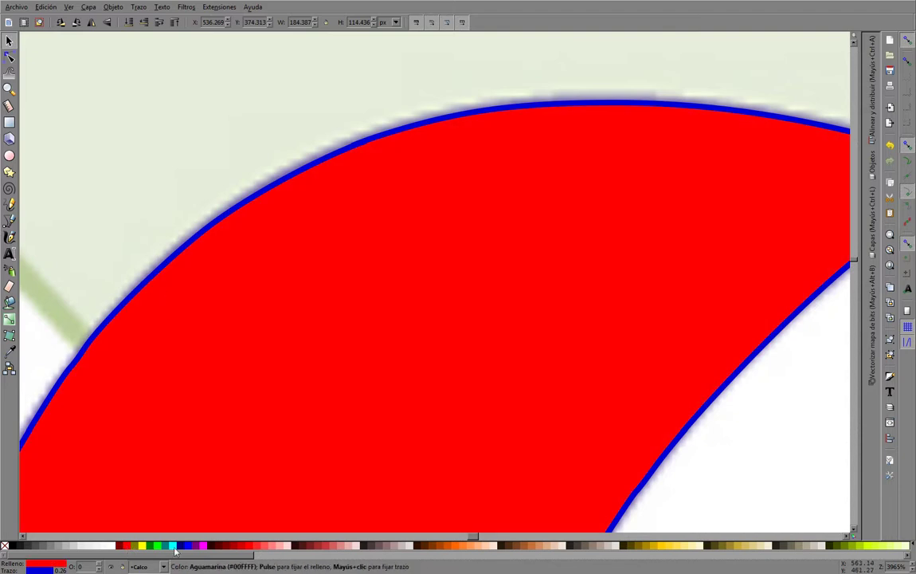
pyautogui.keyDown('shift'); pyautogui.click(4, 546); pyautogui.keyUp('shift')
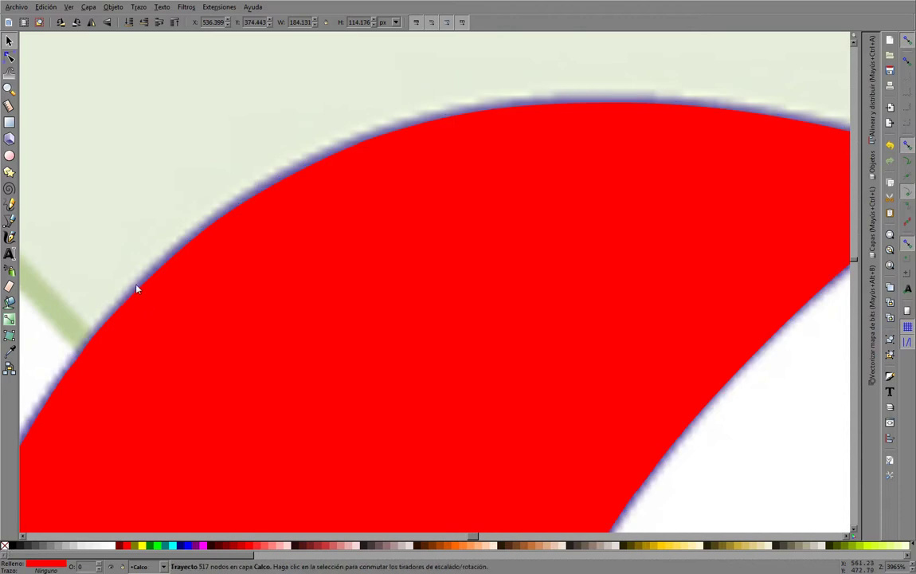
pyautogui.scroll(-7, 137, 289)
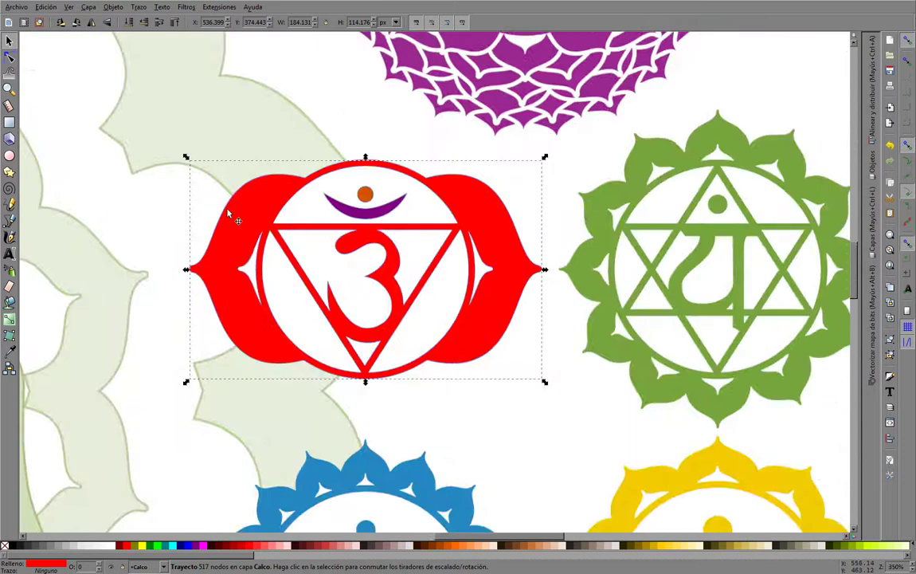
# - Zoom in on the upper-left lobe and show the red path's nodes with the Node tool
pyautogui.scroll(2, 229, 213)
pyautogui.scroll(2, 246, 200)
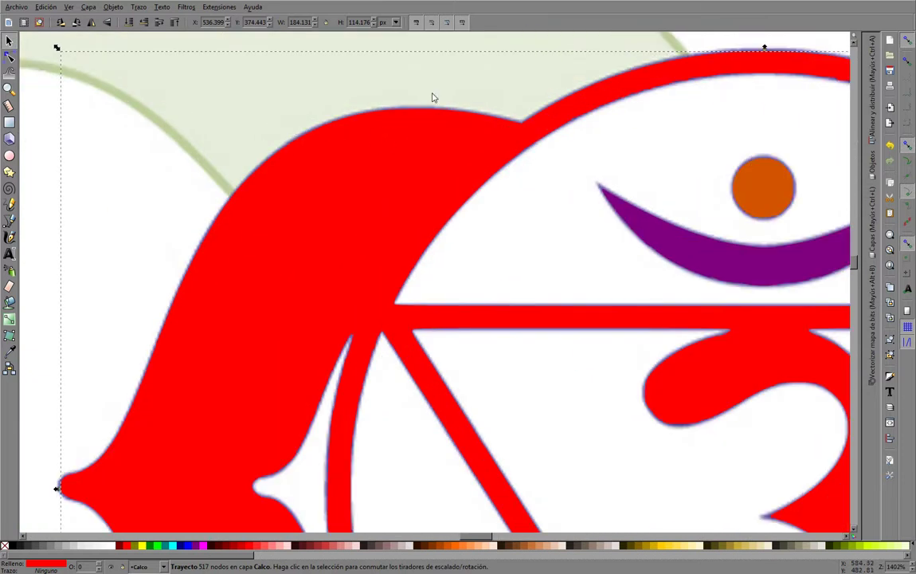
pyautogui.scroll(1, 432, 97)
pyautogui.scroll(1, 435, 94)
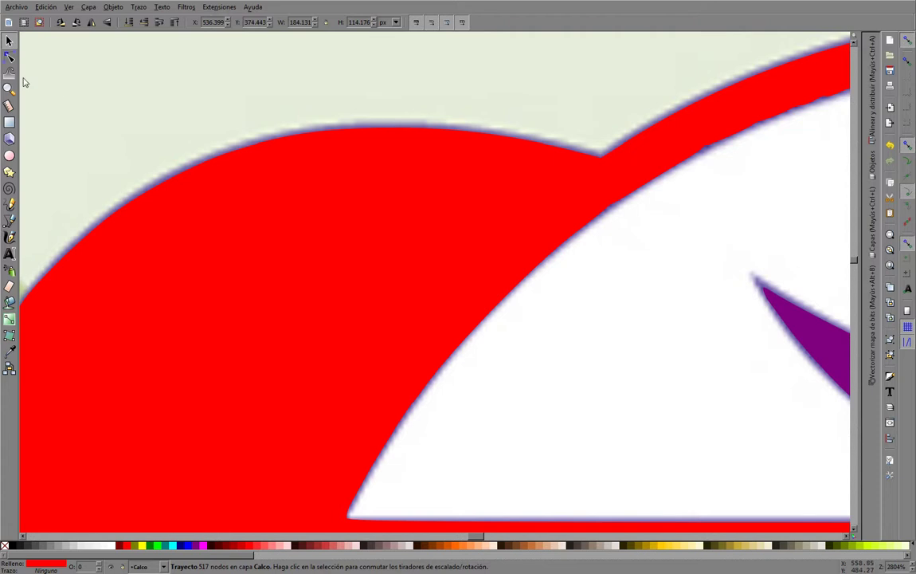
pyautogui.click(9, 57)
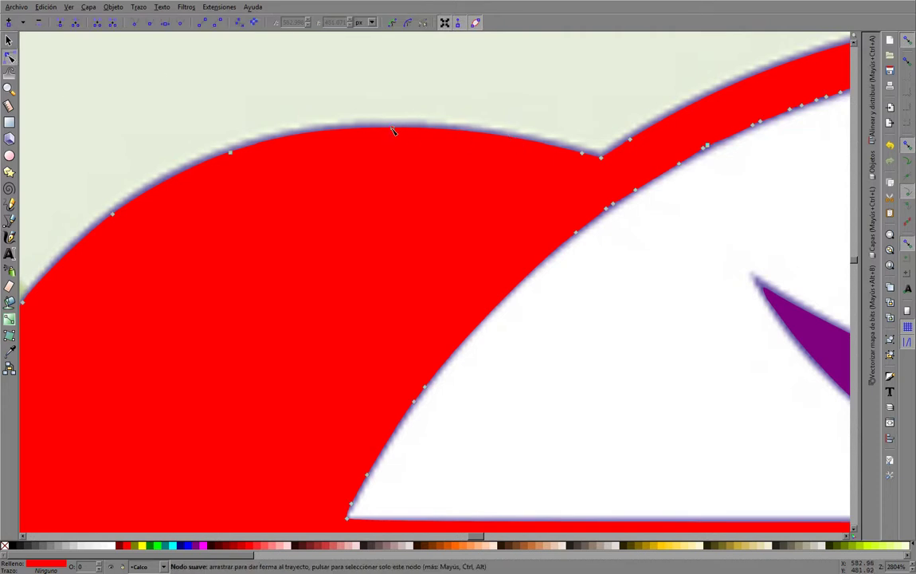
# - Nudge the left lobe's top node and rubber-band select the nodes around the arc junction
pyautogui.moveTo(392, 130); pyautogui.dragTo(391, 128)
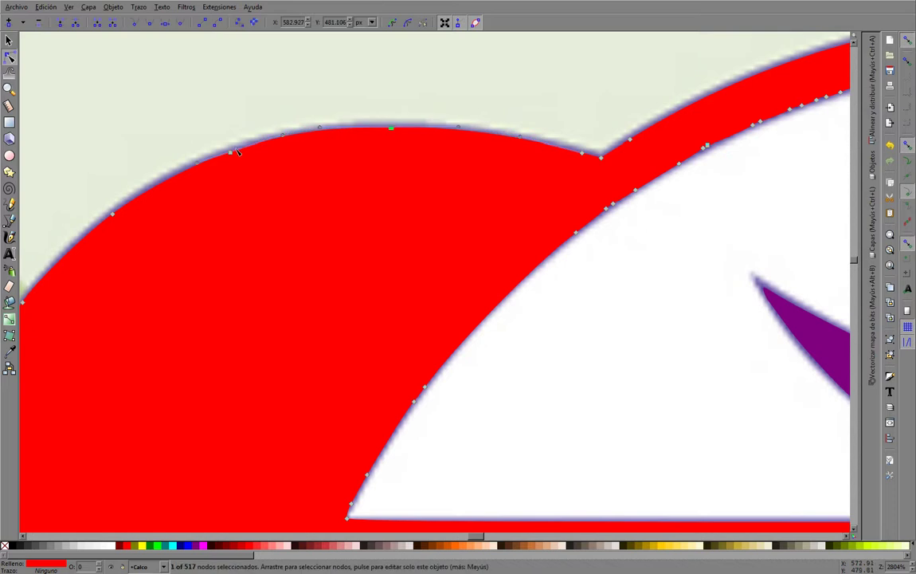
pyautogui.scroll(-6, 396, 112)
pyautogui.scroll(6, 267, 170)
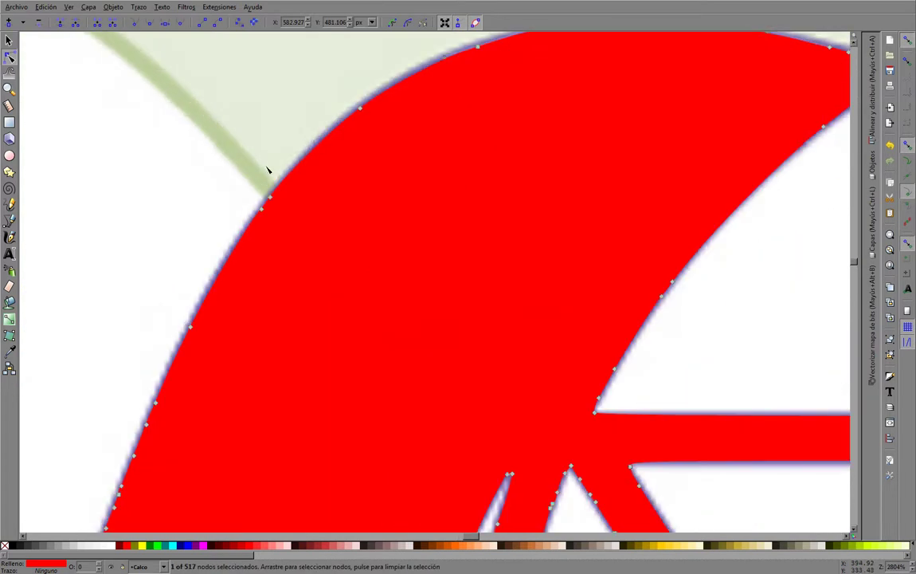
pyautogui.moveTo(233, 181); pyautogui.dragTo(331, 251)
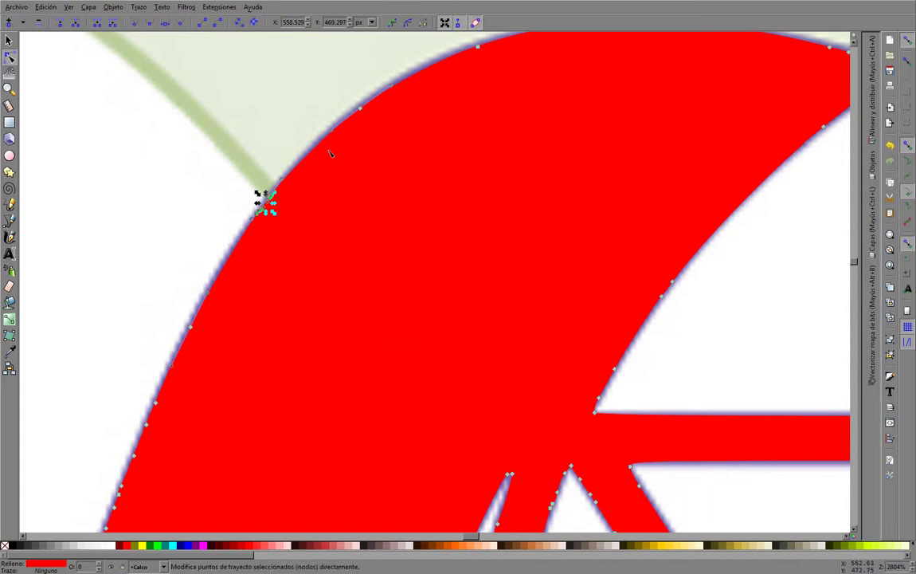
# - Bend the arc's upper edge segment back onto the outline, then select the nearby cusp node
pyautogui.scroll(2, 356, 94)
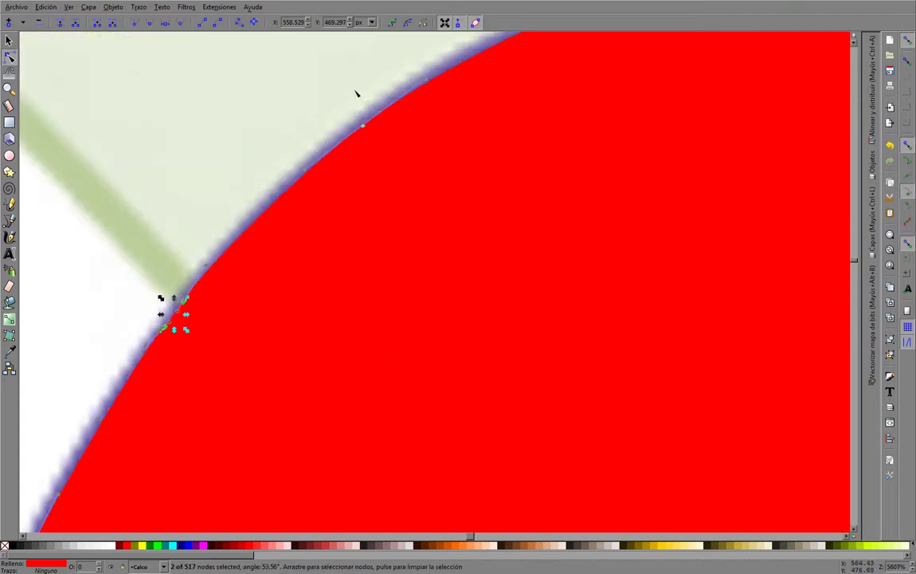
pyautogui.click(266, 215)
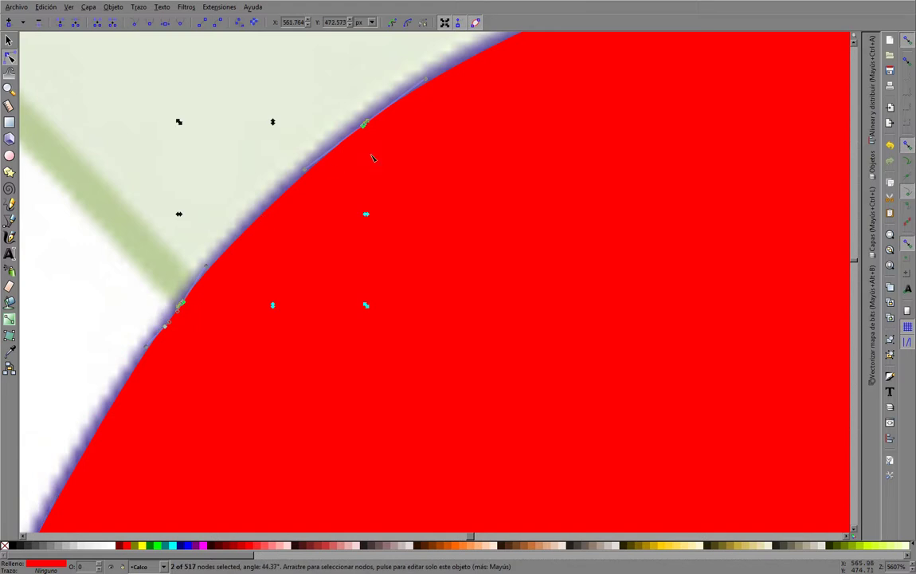
pyautogui.scroll(-2, 373, 158)
pyautogui.moveTo(415, 157)
pyautogui.mouseDown()
pyautogui.moveTo(403, 142)
pyautogui.moveTo(408, 154)
pyautogui.mouseUp()
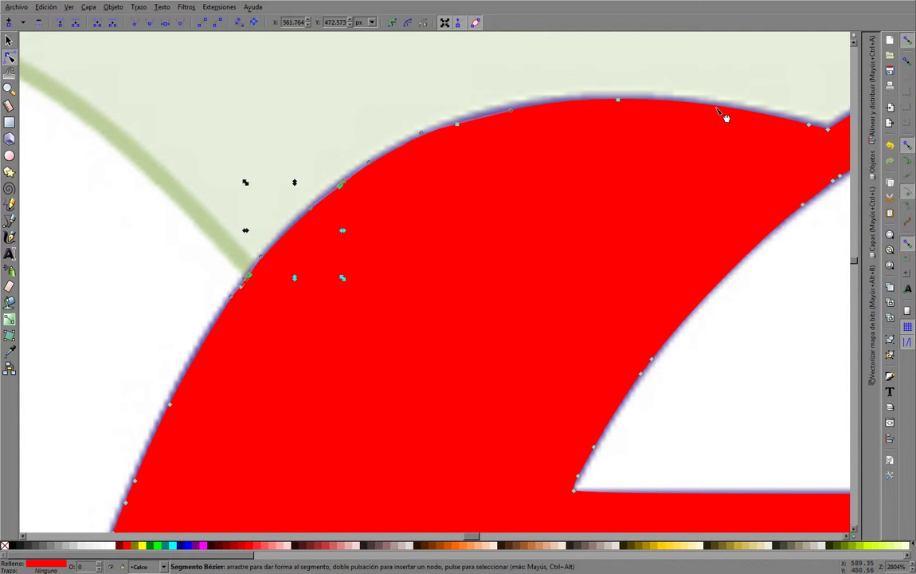
pyautogui.moveTo(726, 117); pyautogui.dragTo(727, 117)
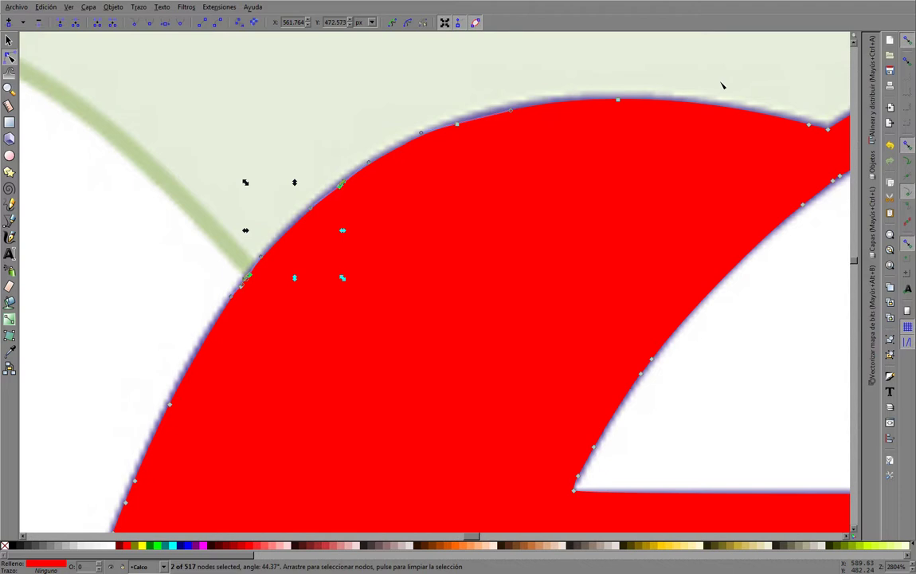
pyautogui.moveTo(712, 83); pyautogui.dragTo(323, 150)
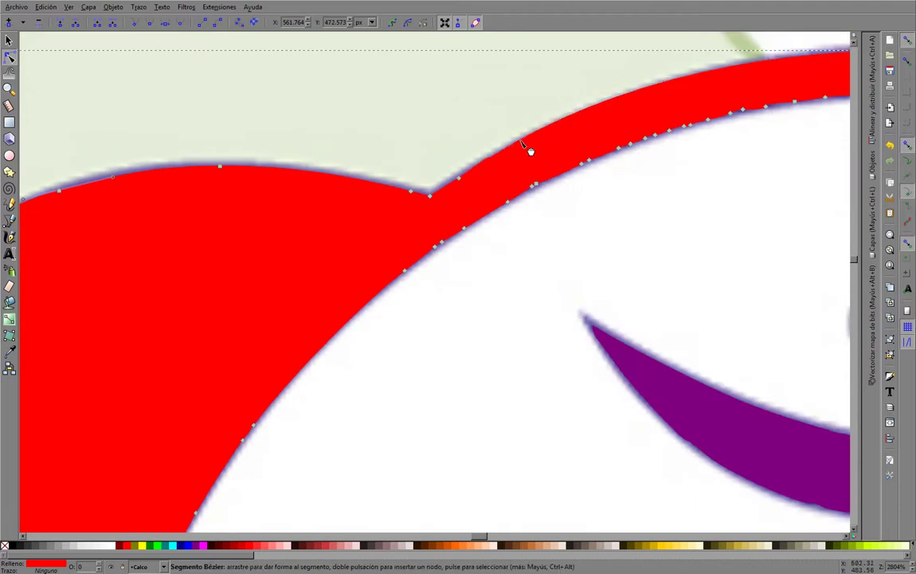
pyautogui.click(411, 192)
# - Remove the red traced path and pick path15 and path17 in the Objects list
pyautogui.press('Escape')
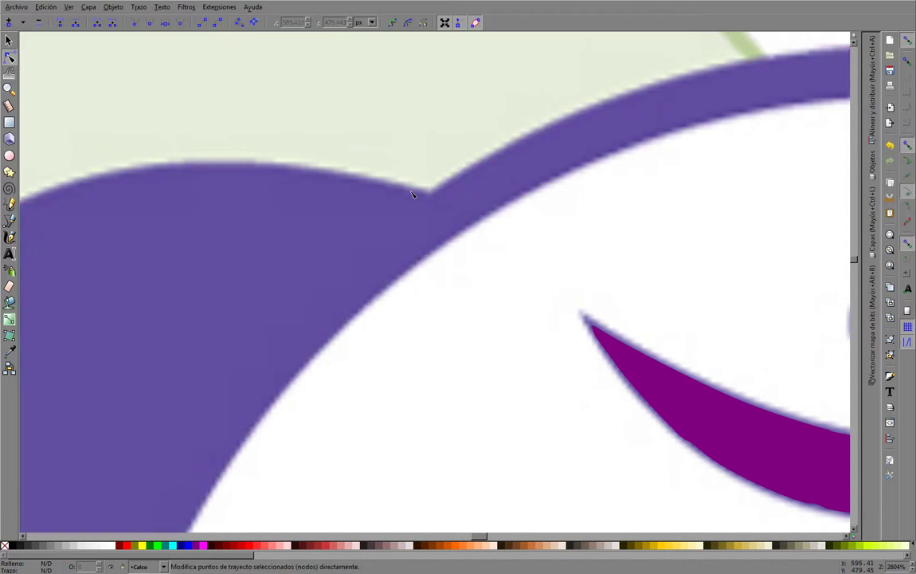
pyautogui.click(873, 168)
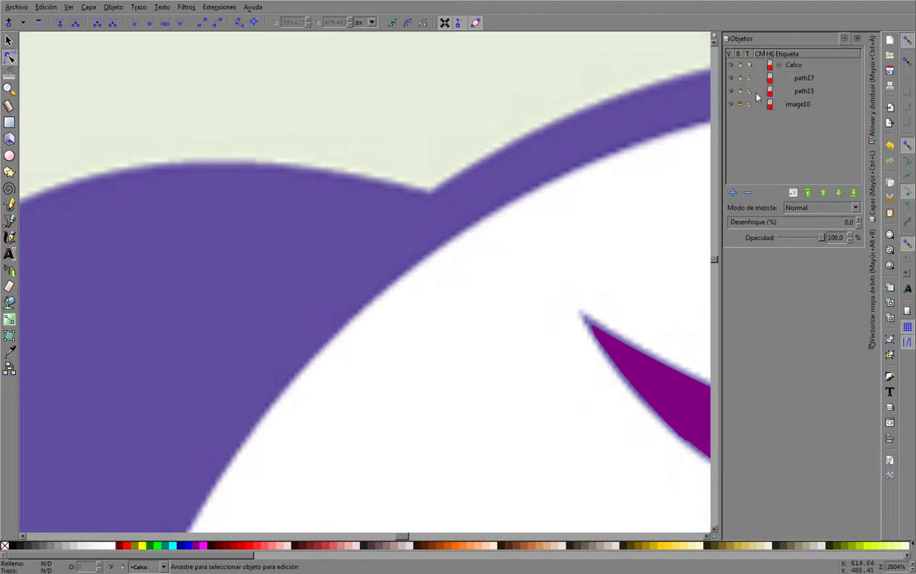
pyautogui.click(801, 91)
pyautogui.click(802, 79)
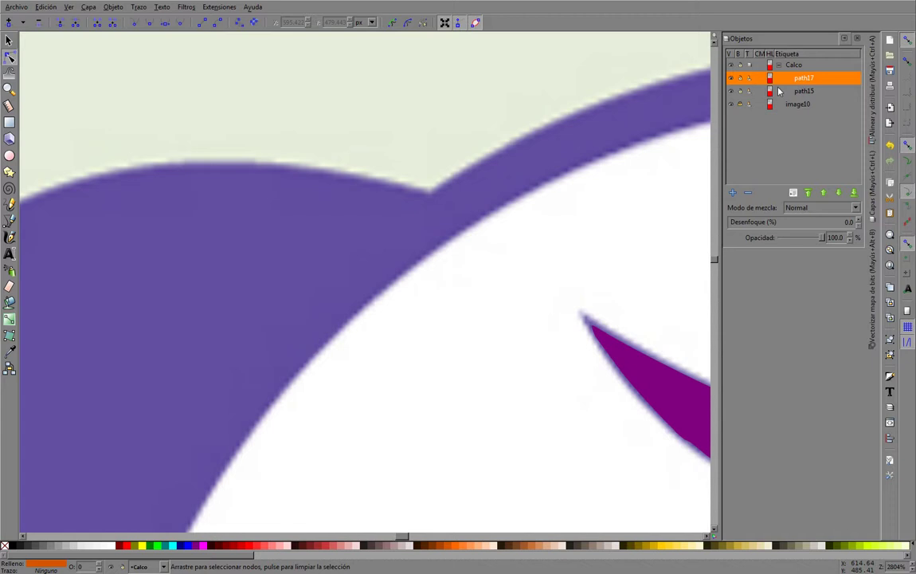
# - Undo to restore the red path, then select it with the Node tool and test-bend its top
pyautogui.hotkey('ctrl', 'z')
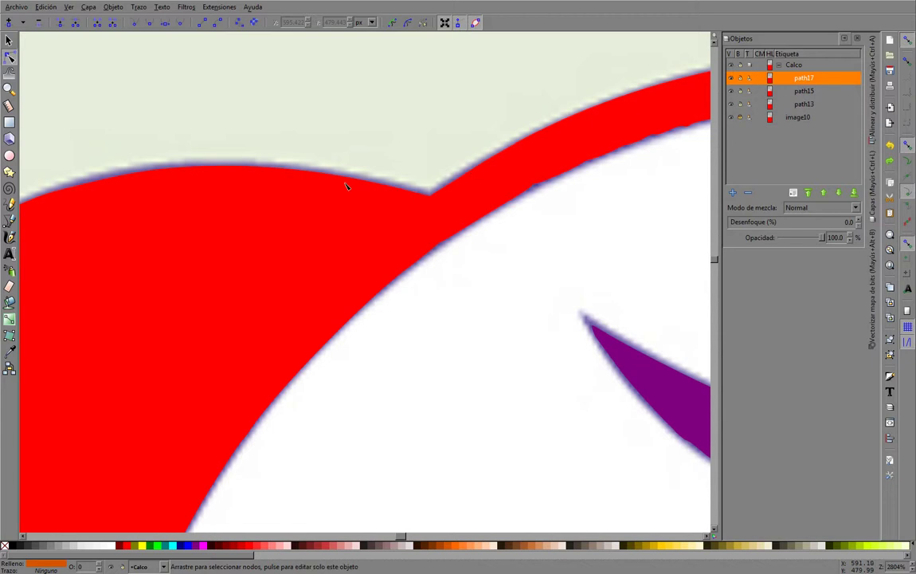
pyautogui.press('Escape')
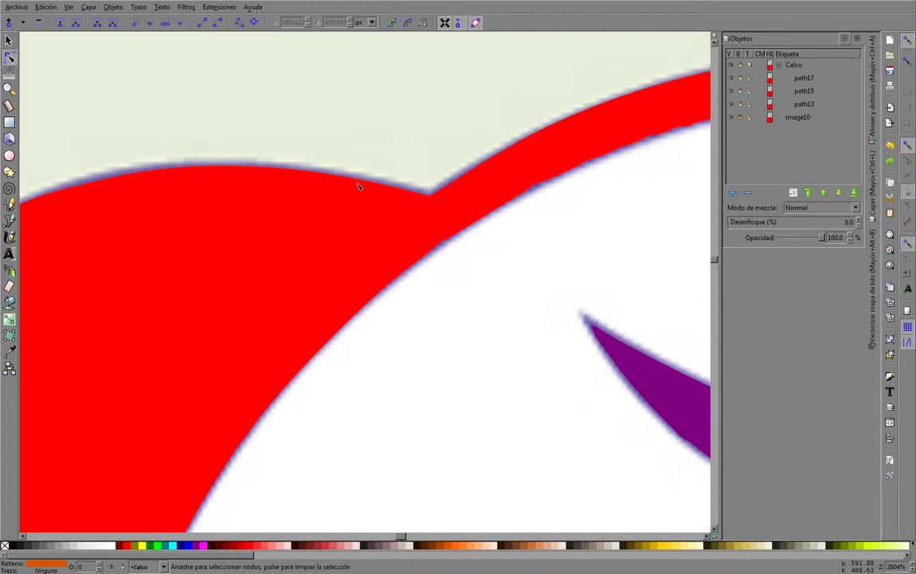
pyautogui.click(363, 188)
pyautogui.moveTo(363, 188); pyautogui.dragTo(351, 184)
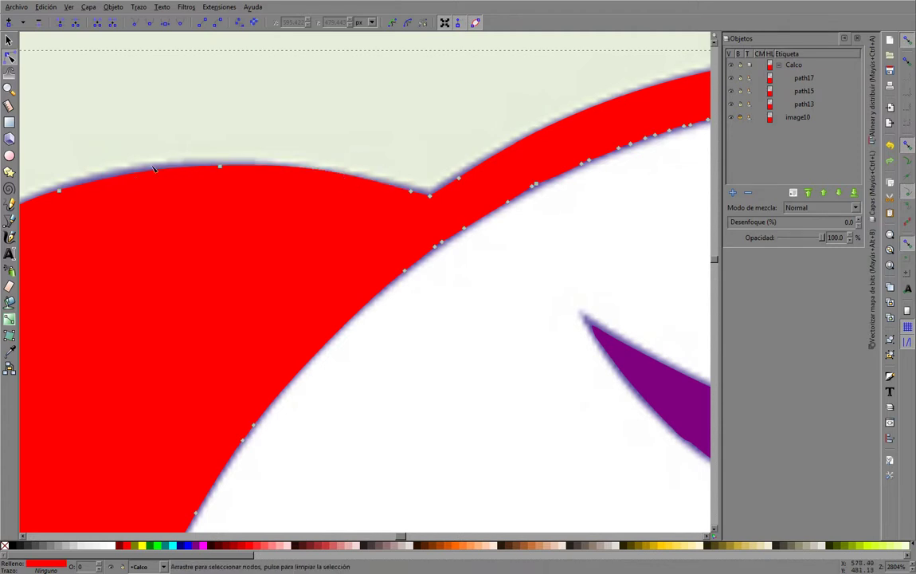
# - Cycle the cusp node on the top arc through its node types to compare curves
pyautogui.click(220, 167)
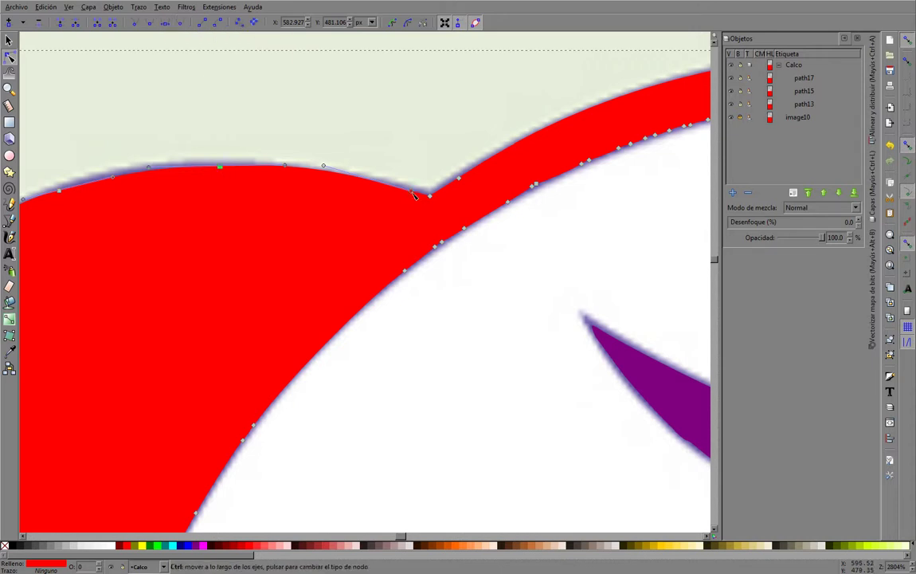
pyautogui.scroll(3, 414, 195)
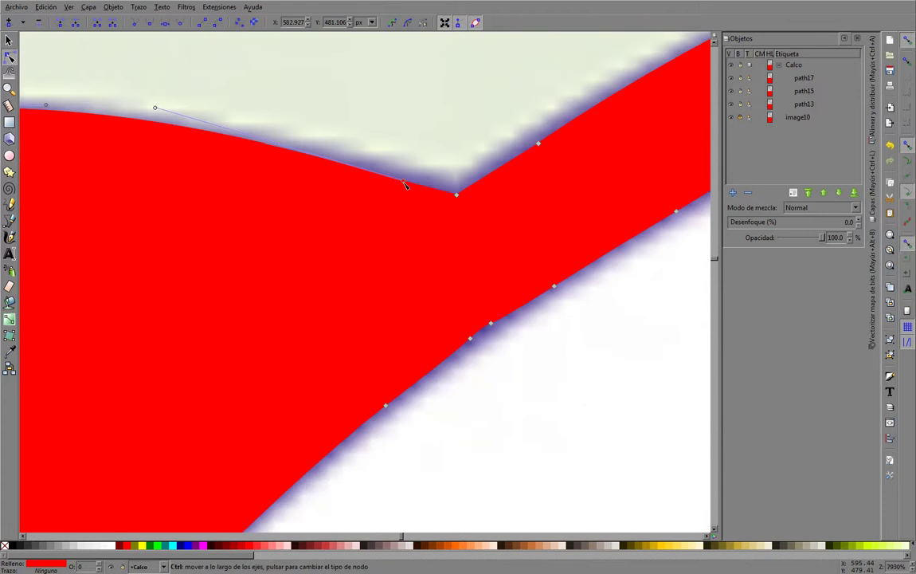
pyautogui.keyDown('ctrl'); pyautogui.click(405, 184); pyautogui.keyUp('ctrl')
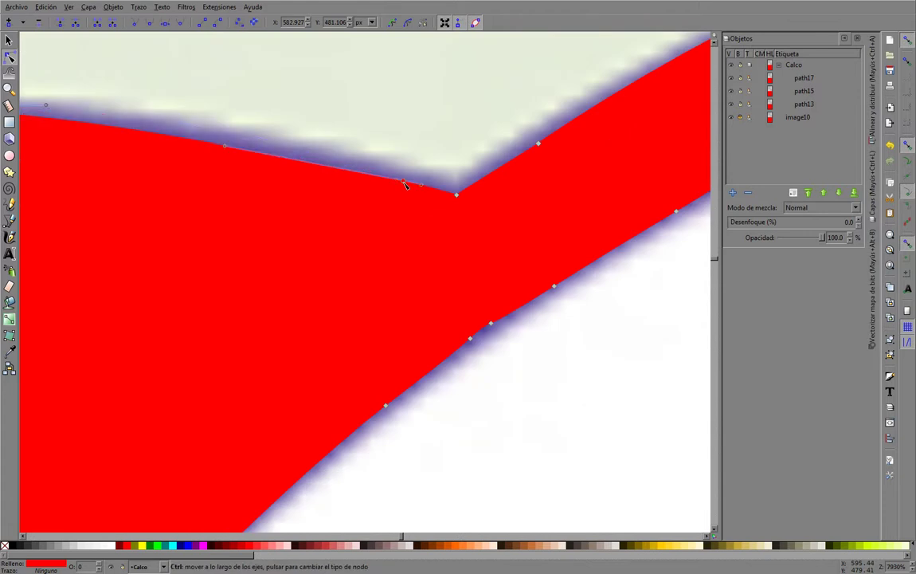
pyautogui.keyDown('ctrl'); pyautogui.click(405, 184); pyautogui.keyUp('ctrl')
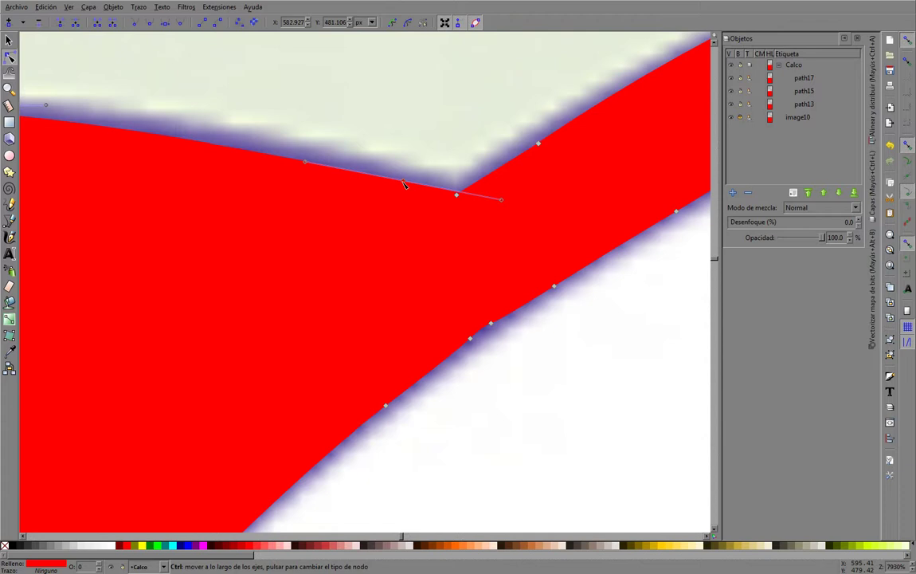
pyautogui.keyDown('ctrl'); pyautogui.click(405, 184); pyautogui.keyUp('ctrl')
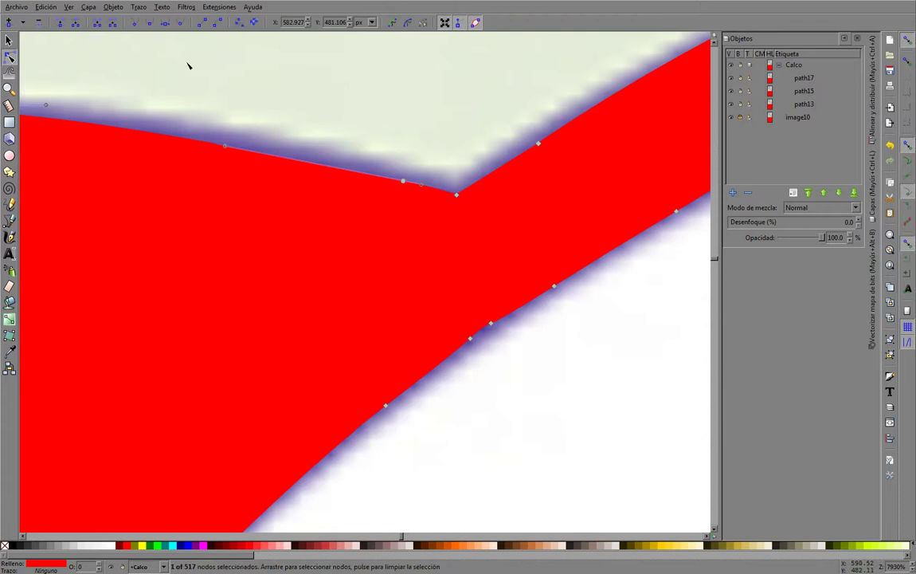
pyautogui.keyDown('ctrl'); pyautogui.click(405, 184); pyautogui.keyUp('ctrl')
pyautogui.keyDown('ctrl'); pyautogui.click(404, 184); pyautogui.keyUp('ctrl')
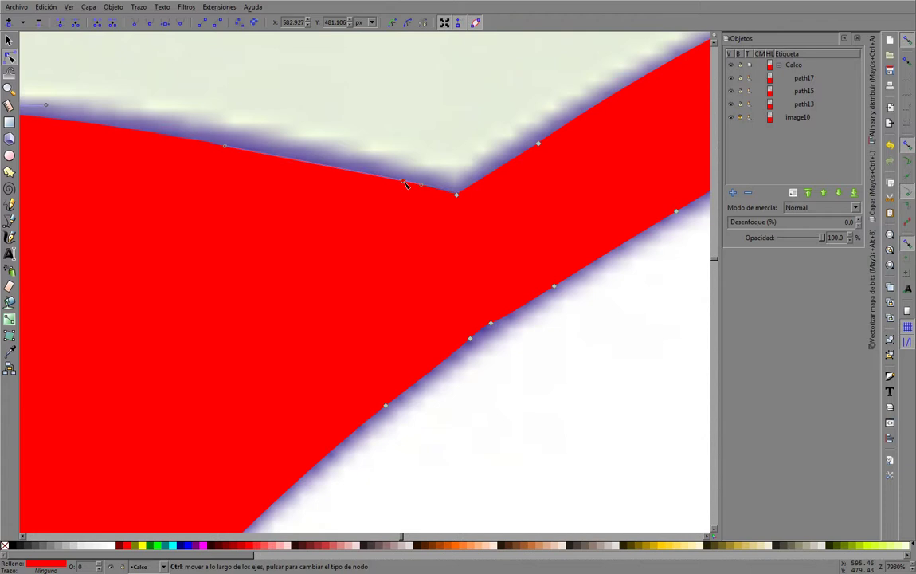
pyautogui.keyDown('ctrl'); pyautogui.click(405, 184); pyautogui.keyUp('ctrl')
pyautogui.keyDown('ctrl'); pyautogui.click(404, 184); pyautogui.keyUp('ctrl')
pyautogui.keyDown('ctrl'); pyautogui.click(405, 184); pyautogui.keyUp('ctrl')
# - Bend the top arc segment to match the reference and nudge the corner node into the notch
pyautogui.scroll(-4, 398, 168)
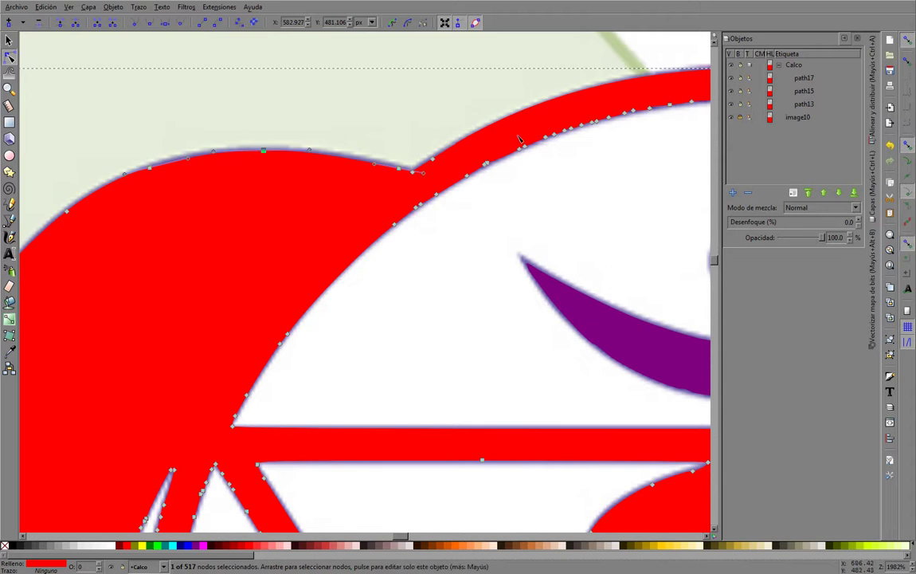
pyautogui.scroll(1, 368, 169)
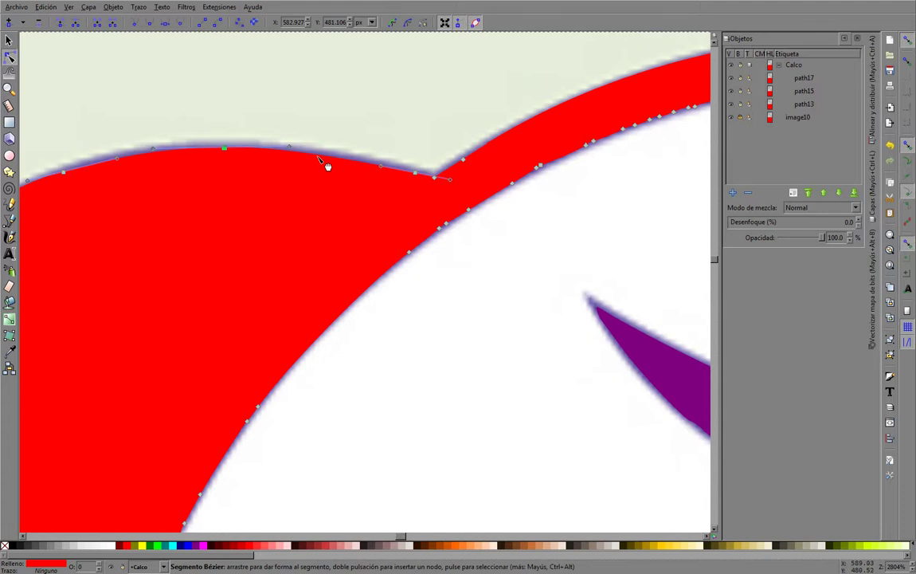
pyautogui.moveTo(326, 162)
pyautogui.mouseDown()
pyautogui.moveTo(333, 146)
pyautogui.moveTo(335, 162)
pyautogui.mouseUp()
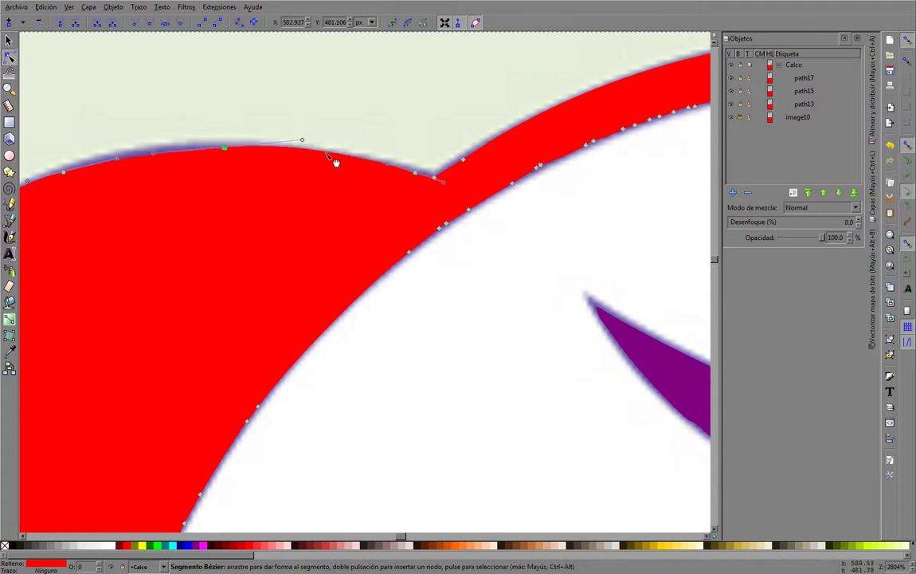
pyautogui.click(227, 151)
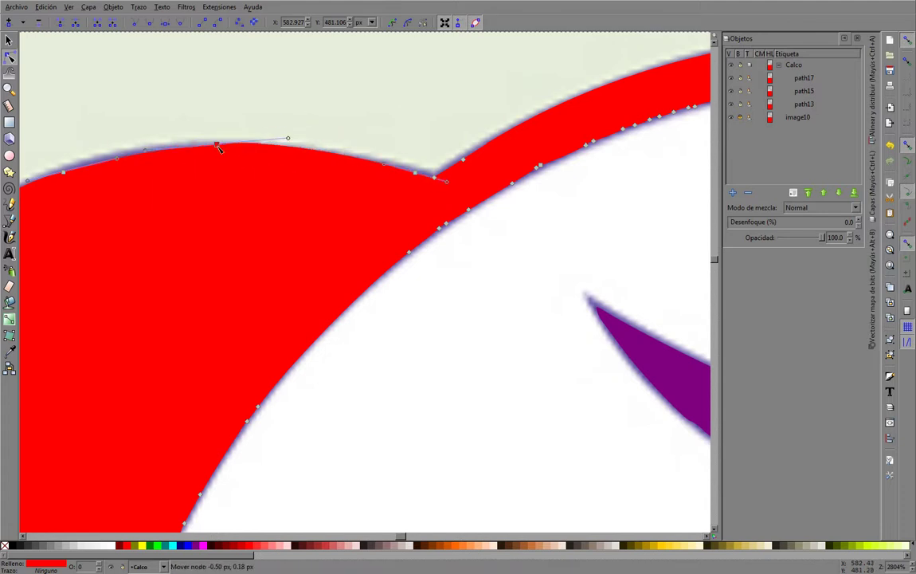
pyautogui.scroll(1, 367, 153)
pyautogui.scroll(1, 367, 153)
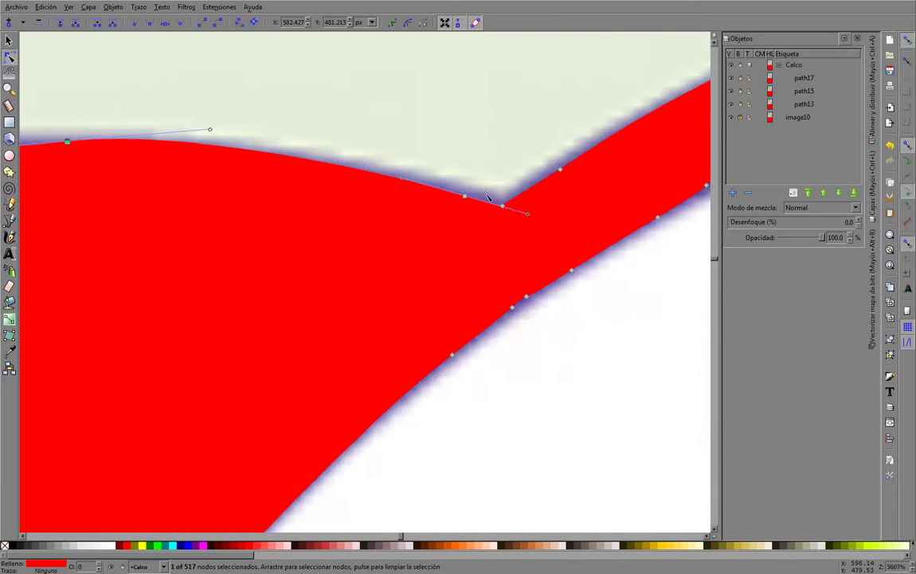
pyautogui.moveTo(503, 199); pyautogui.dragTo(506, 198)
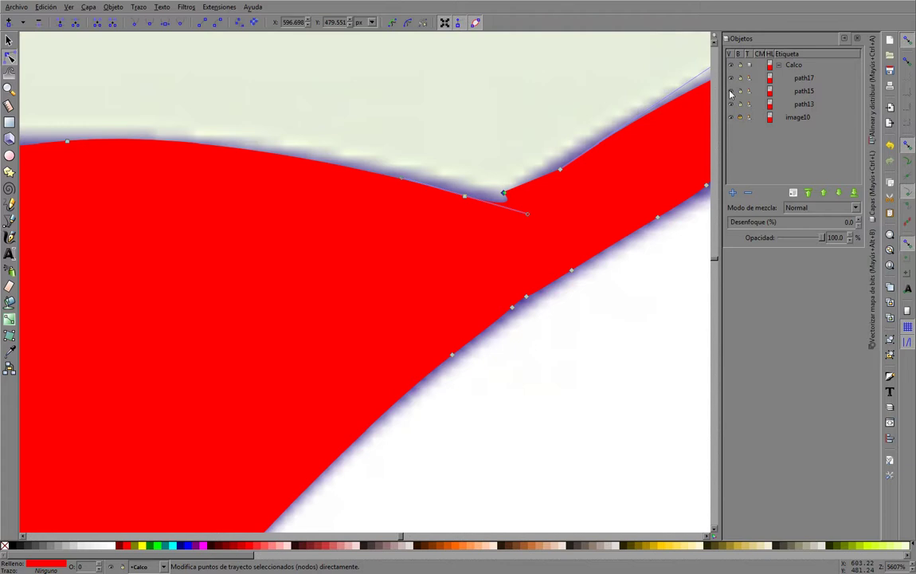
# - Hide path13 to check the reference, then smooth the segment left of the cusp node
pyautogui.click(732, 104)
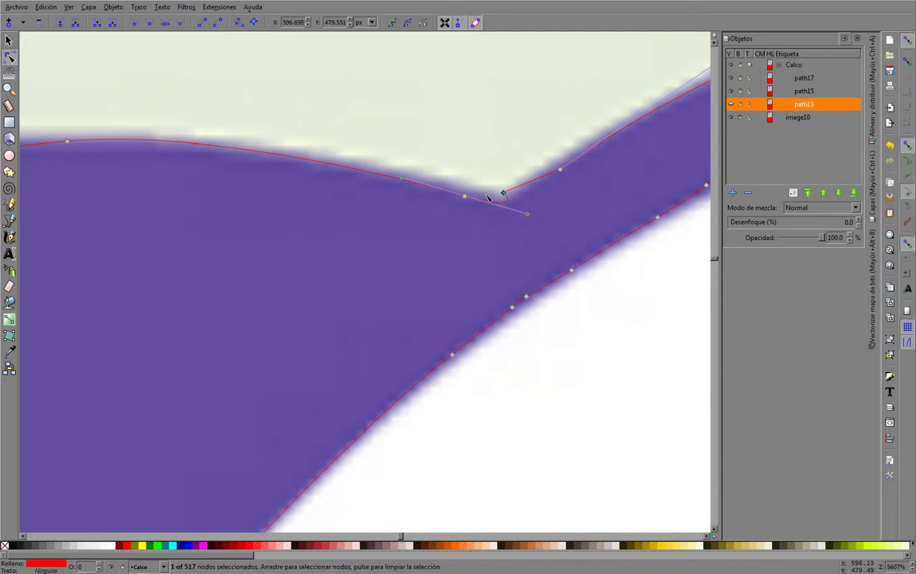
pyautogui.scroll(-4, 415, 196)
pyautogui.scroll(2, 436, 202)
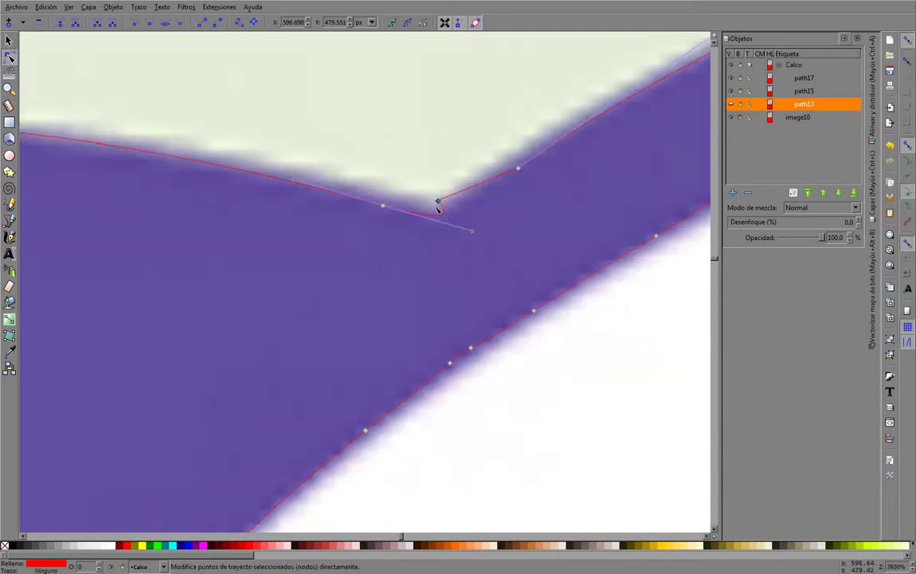
pyautogui.moveTo(427, 211)
pyautogui.mouseDown()
pyautogui.moveTo(414, 215)
pyautogui.moveTo(436, 212)
pyautogui.mouseUp()
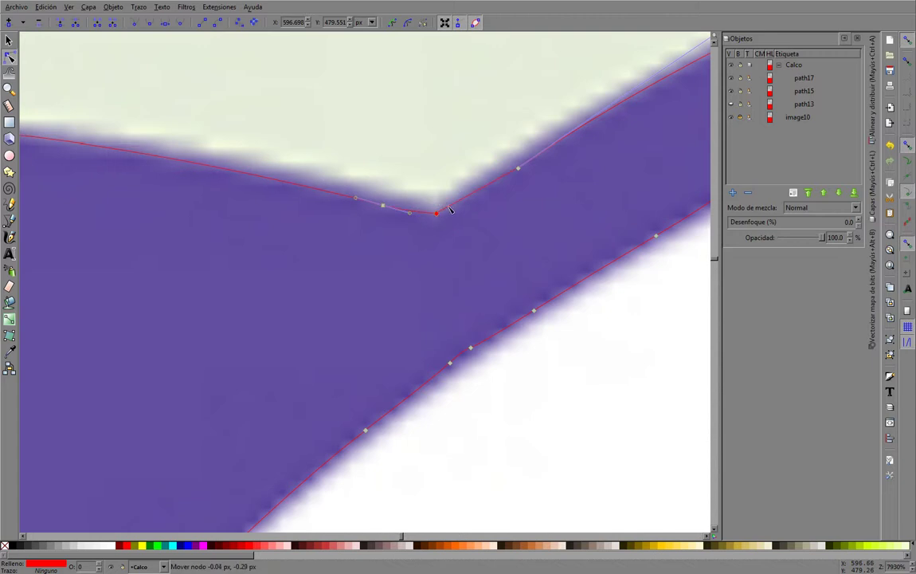
pyautogui.scroll(-2, 516, 181)
pyautogui.scroll(-1, 446, 279)
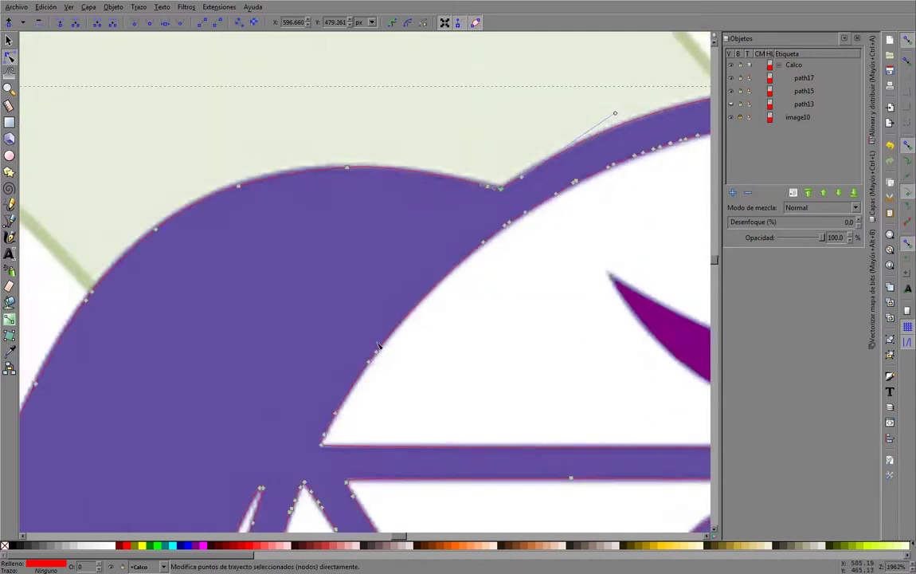
pyautogui.scroll(1, 382, 373)
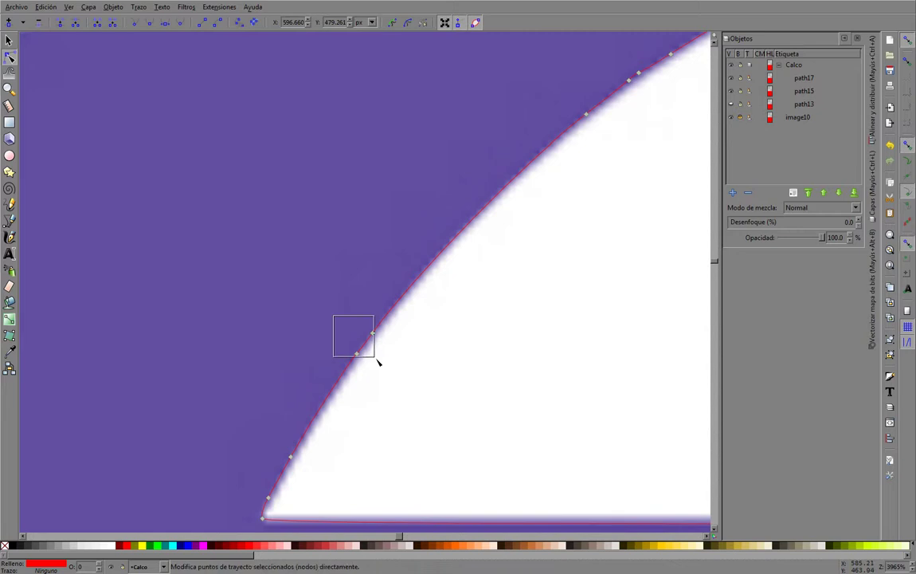
pyautogui.moveTo(333, 313); pyautogui.dragTo(377, 362)
pyautogui.click(399, 381)
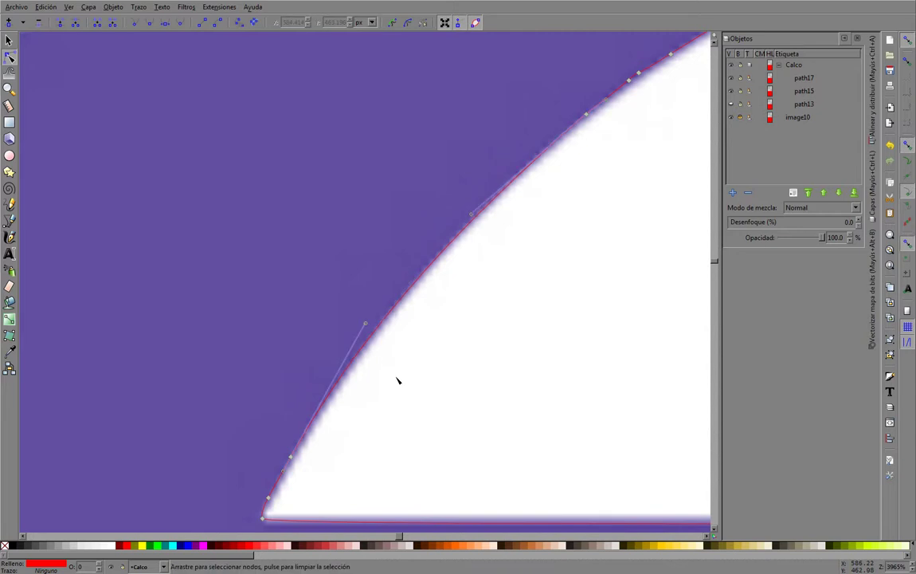
pyautogui.scroll(-4, 378, 143)
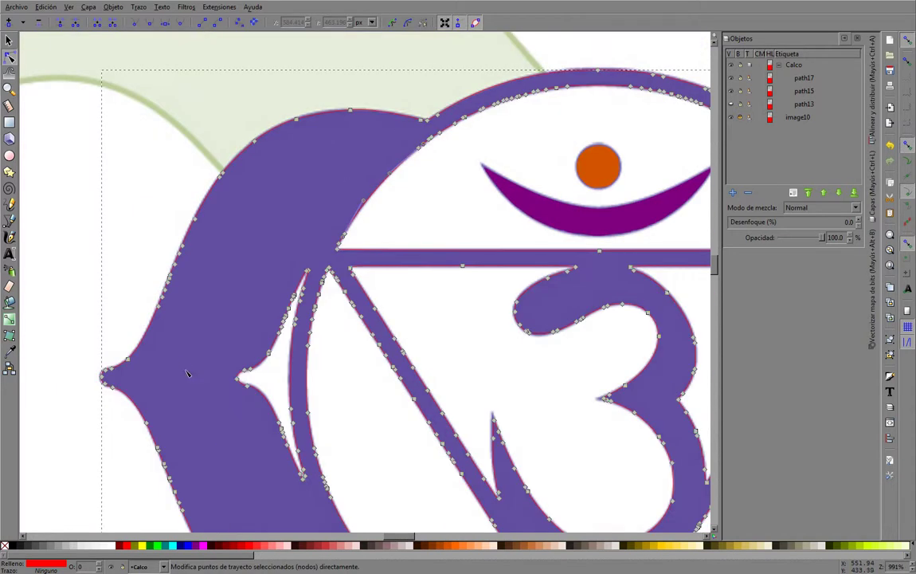
pyautogui.scroll(2, 182, 369)
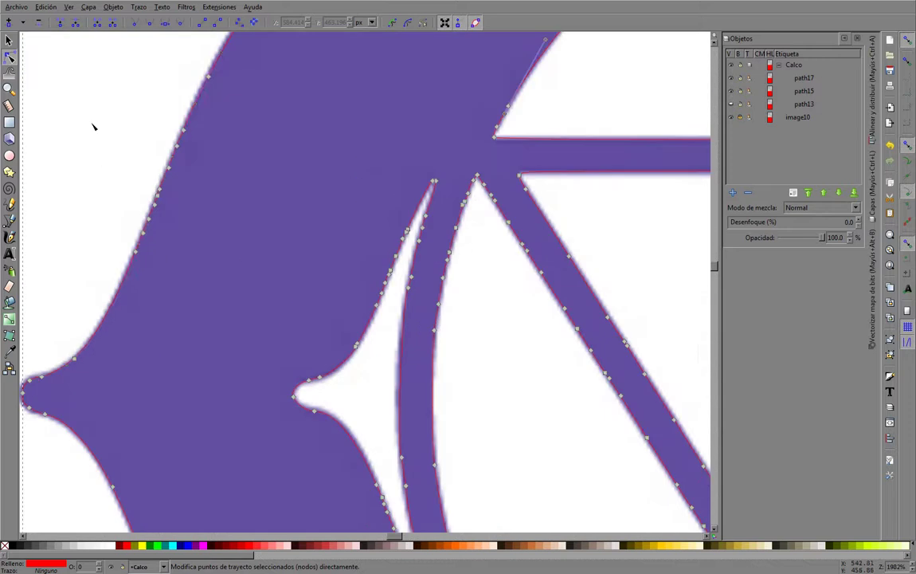
# - Delete the redundant nodes on the left edge and upper-left curve, reshaping the wing's edge
pyautogui.moveTo(91, 122); pyautogui.dragTo(216, 285)
pyautogui.press('Delete')
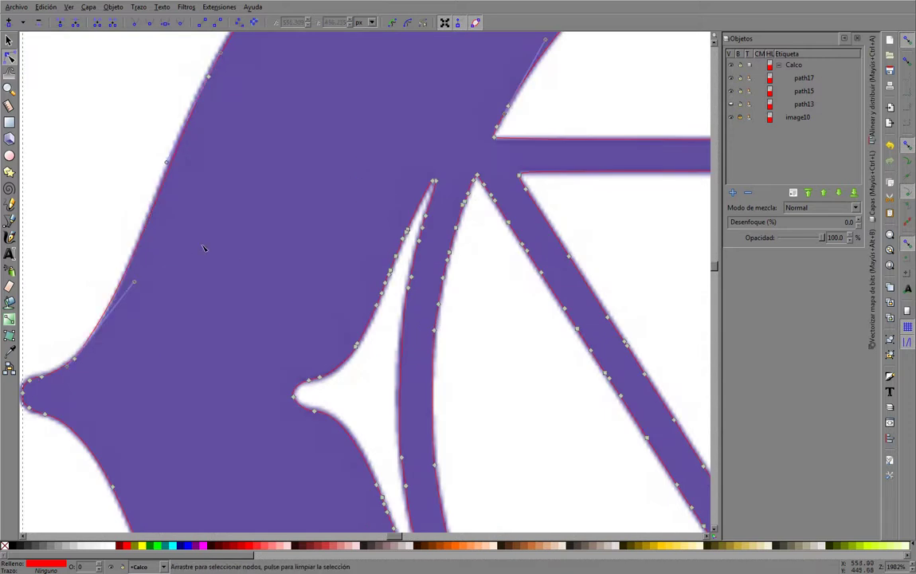
pyautogui.scroll(-2, 203, 209)
pyautogui.scroll(1, 216, 150)
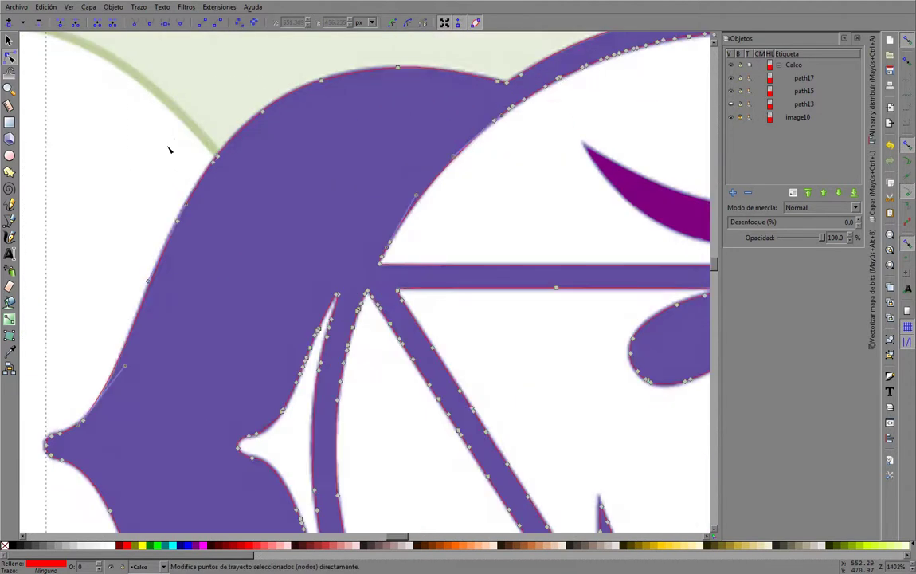
pyautogui.moveTo(166, 115); pyautogui.dragTo(209, 152)
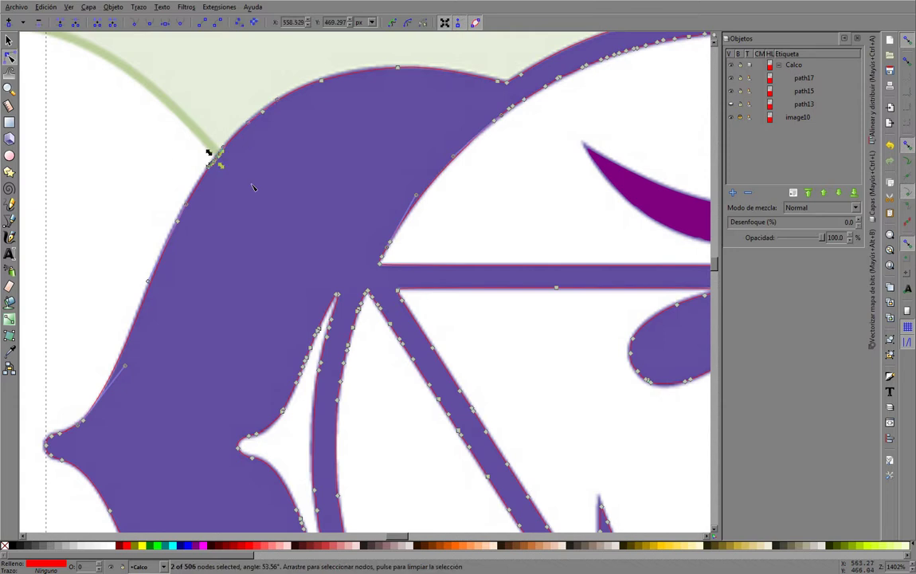
pyautogui.press('Delete')
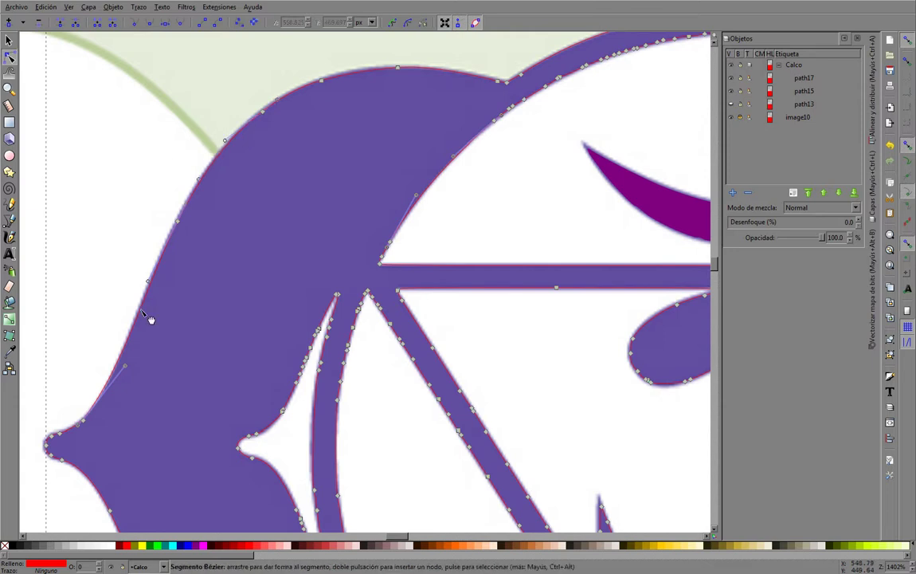
pyautogui.moveTo(149, 319); pyautogui.dragTo(148, 322)
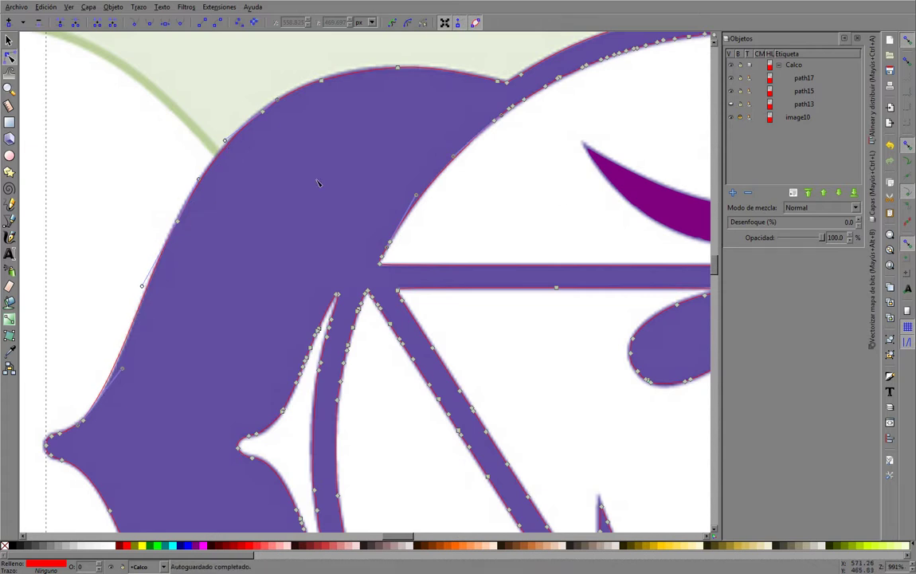
# - Delete the stray node at the band's notch and zoom out to see the whole symbol
pyautogui.scroll(-2, 399, 96)
pyautogui.scroll(2, 565, 100)
pyautogui.scroll(2, 578, 135)
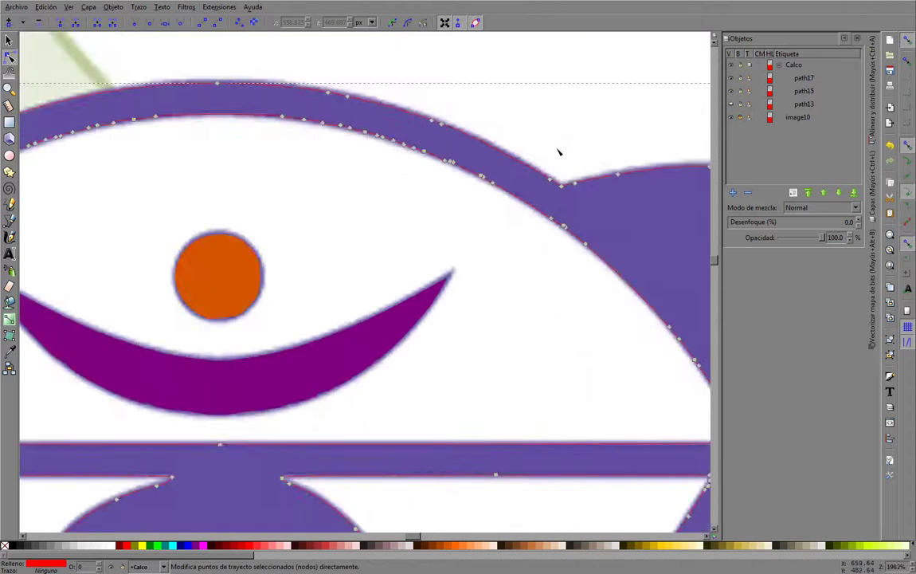
pyautogui.scroll(2, 558, 152)
pyautogui.moveTo(537, 184); pyautogui.dragTo(553, 210)
pyautogui.press('Delete')
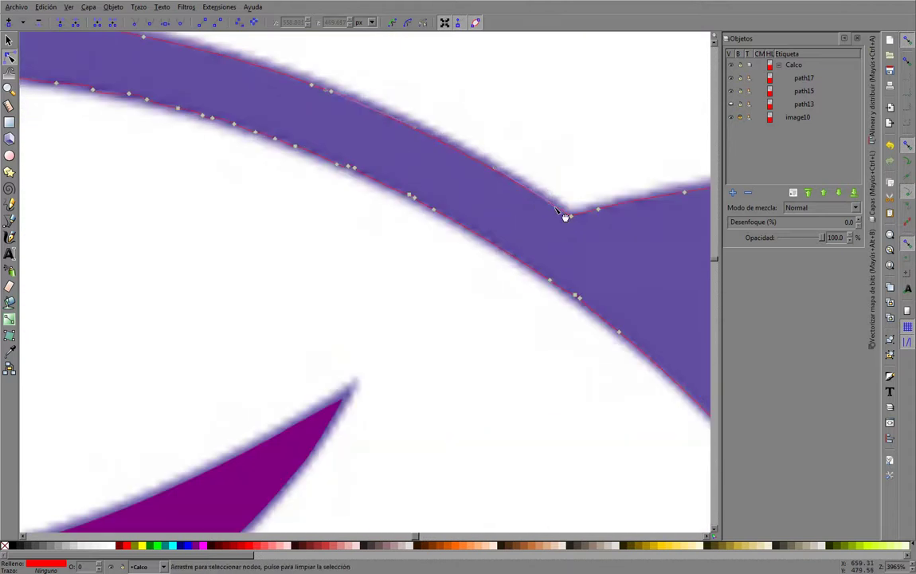
pyautogui.moveTo(294, 65); pyautogui.dragTo(335, 105)
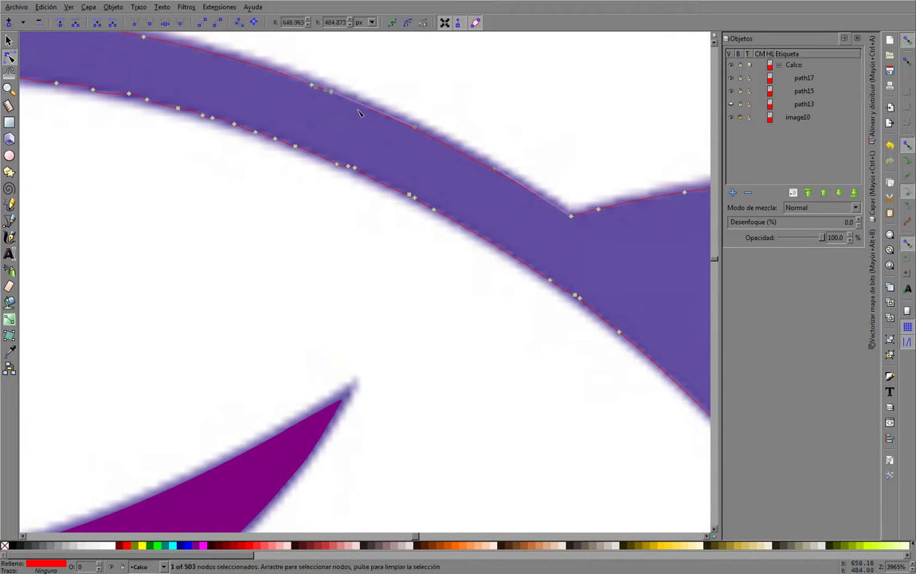
pyautogui.press('Escape')
pyautogui.scroll(-4, 394, 118)
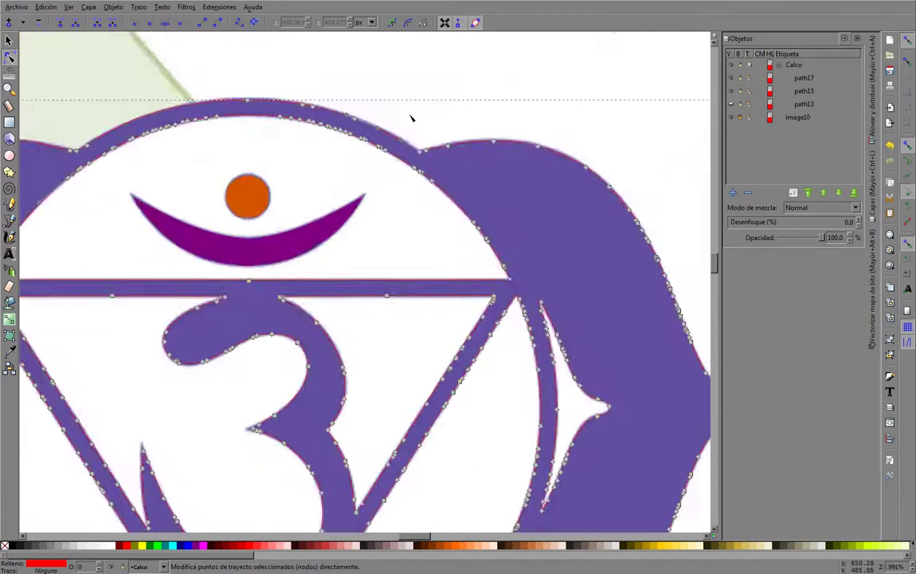
pyautogui.scroll(-2, 394, 118)
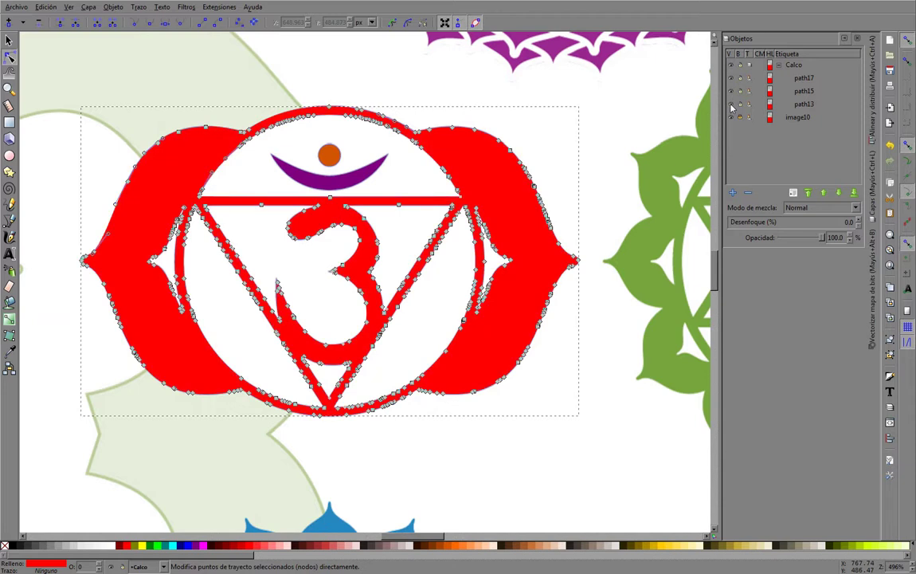
# - Collapse the Objects dock and switch to whole-object selection to view the full chakra layout
pyautogui.scroll(2, 450, 134)
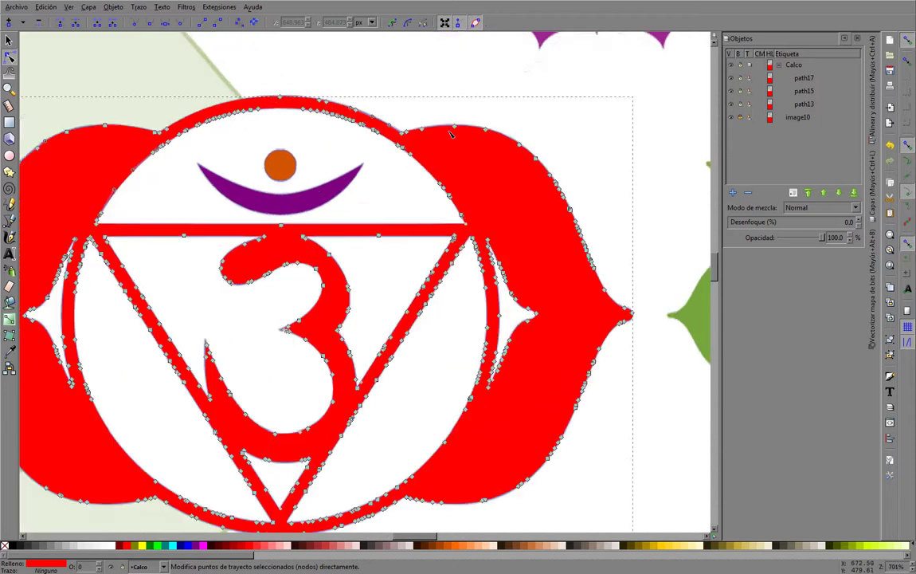
pyautogui.scroll(1, 449, 134)
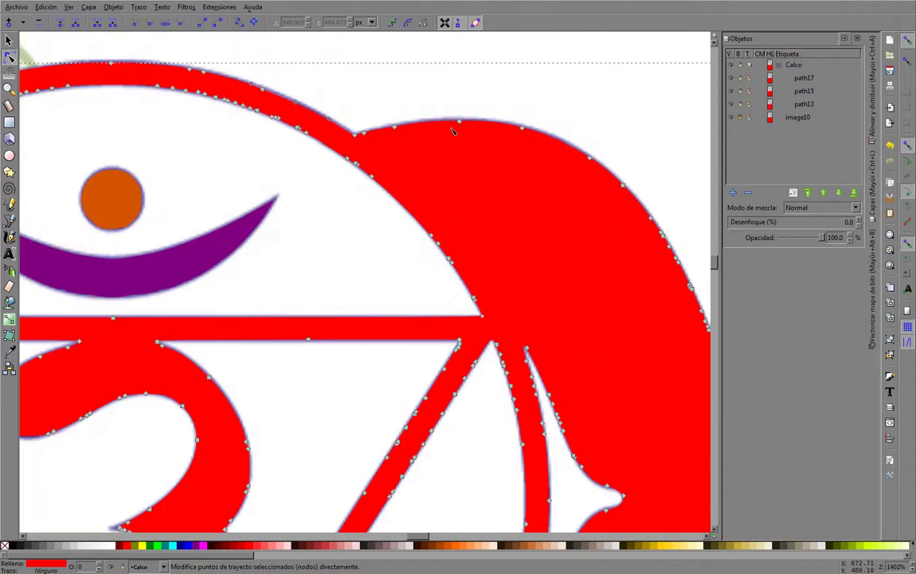
pyautogui.click(844, 37)
pyautogui.scroll(-3, 759, 74)
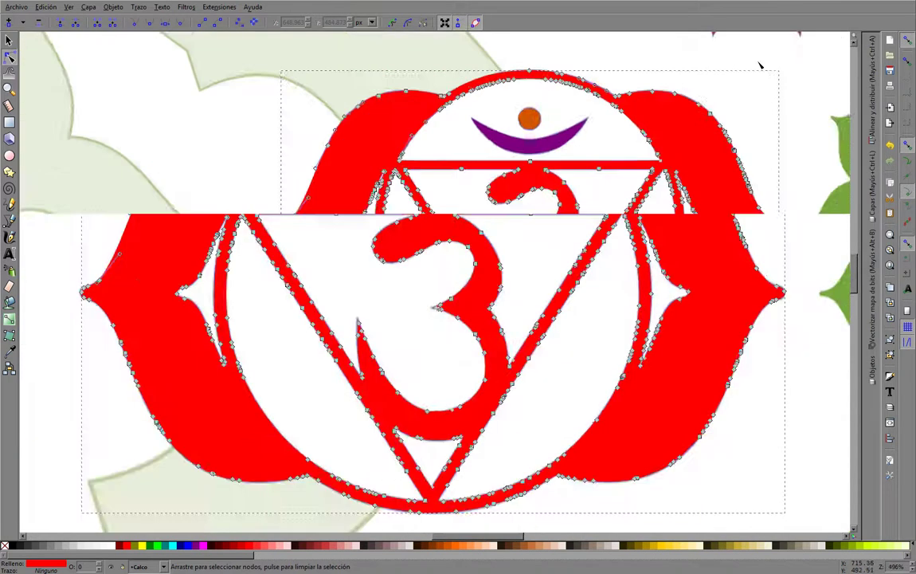
pyautogui.scroll(-1, 212, 173)
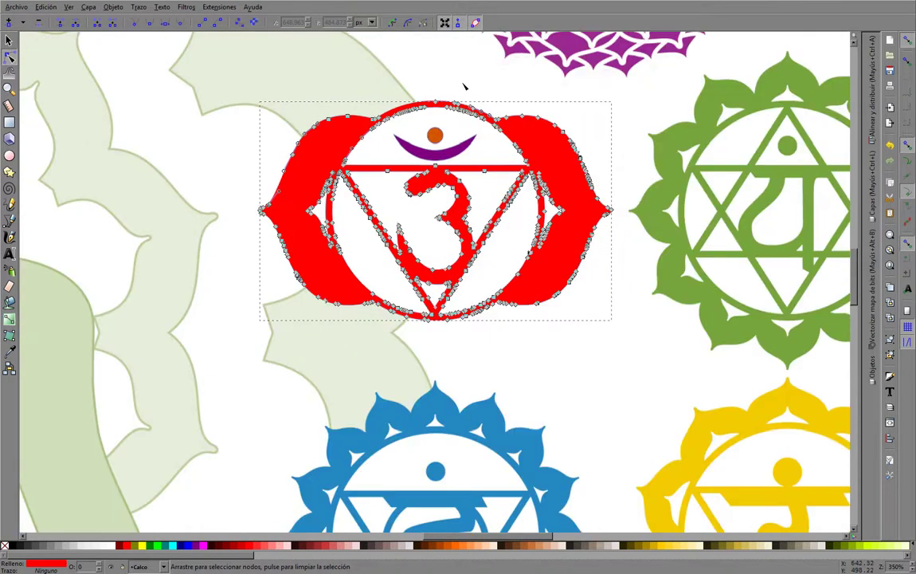
pyautogui.press('s')
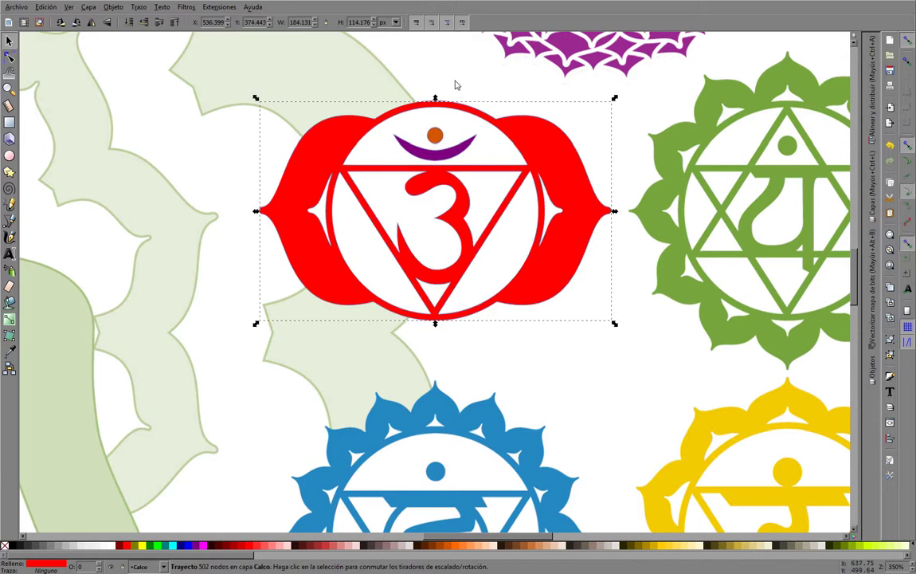
pyautogui.scroll(-3, 411, 323)
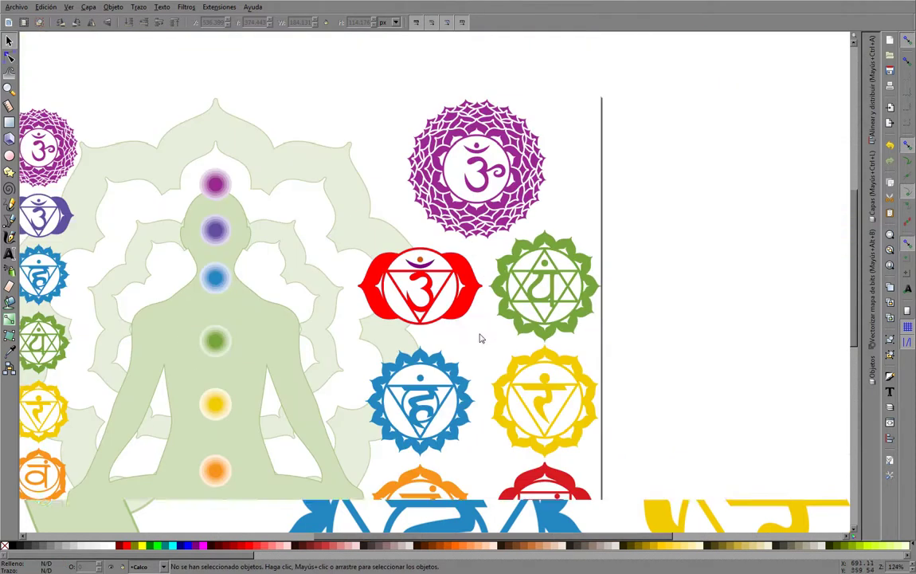
pyautogui.moveTo(274, 191); pyautogui.dragTo(413, 133)
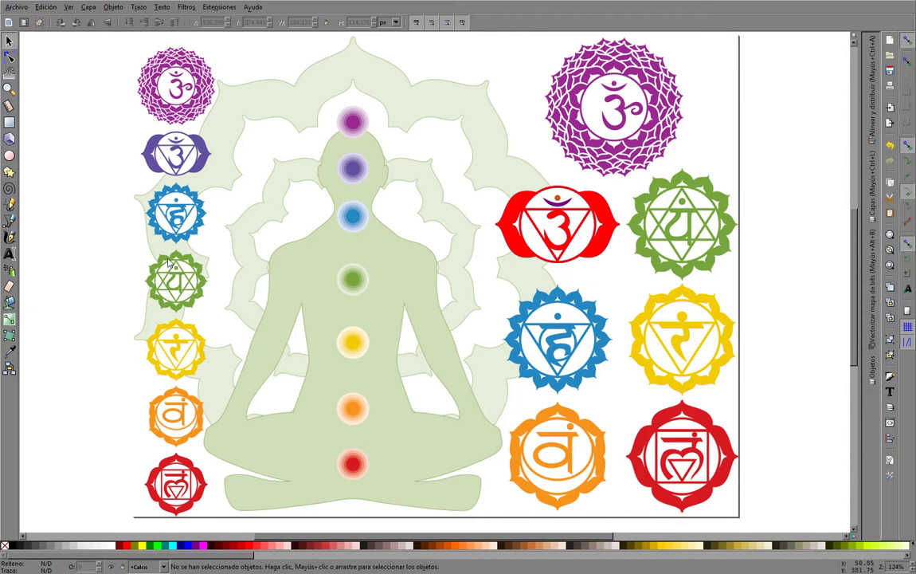
pyautogui.keyDown('ctrl'); pyautogui.scroll(4, 174, 257); pyautogui.keyUp('ctrl')
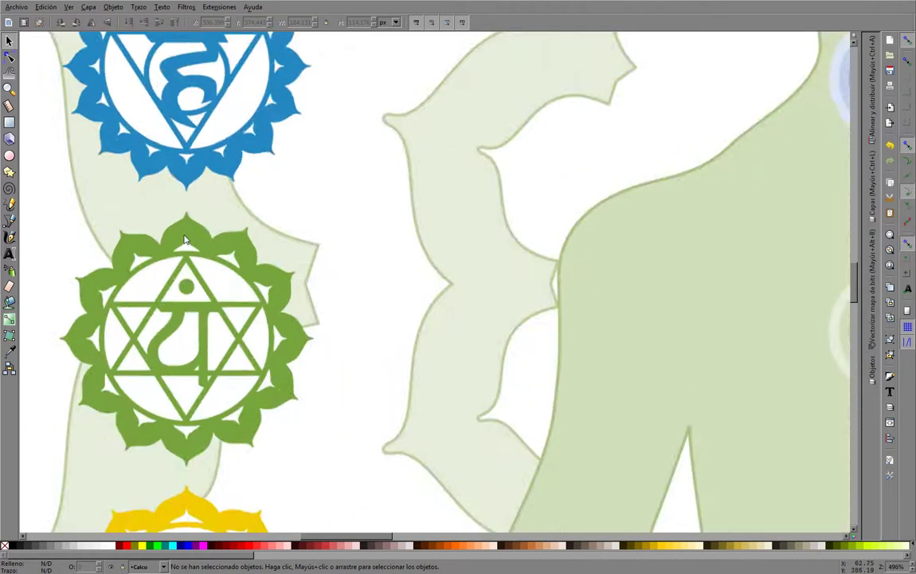
pyautogui.keyDown('ctrl'); pyautogui.scroll(2, 192, 226); pyautogui.keyUp('ctrl')
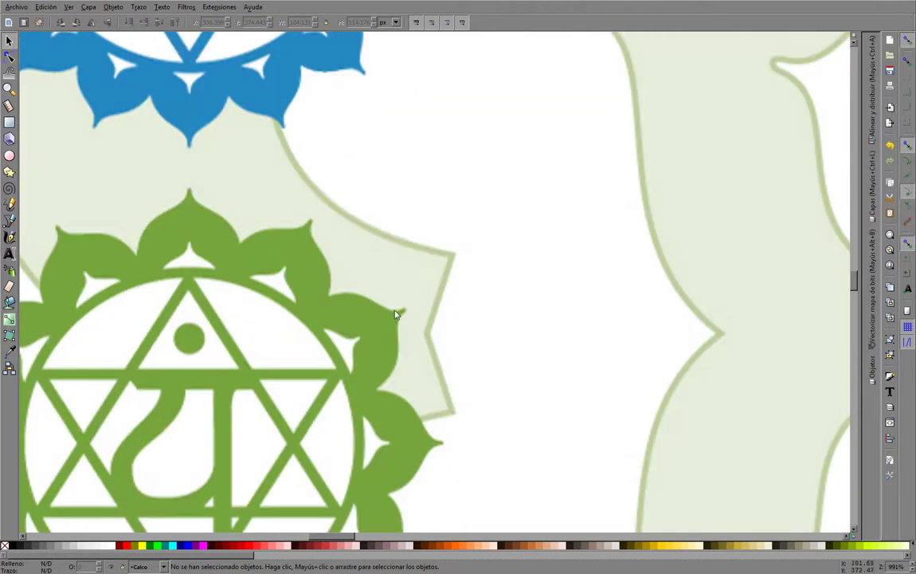
pyautogui.keyDown('ctrl'); pyautogui.scroll(-2, 360, 384); pyautogui.keyUp('ctrl')
pyautogui.keyDown('ctrl'); pyautogui.scroll(-1, 272, 213); pyautogui.keyUp('ctrl')
pyautogui.keyDown('ctrl'); pyautogui.scroll(-2, 145, 201); pyautogui.keyUp('ctrl')
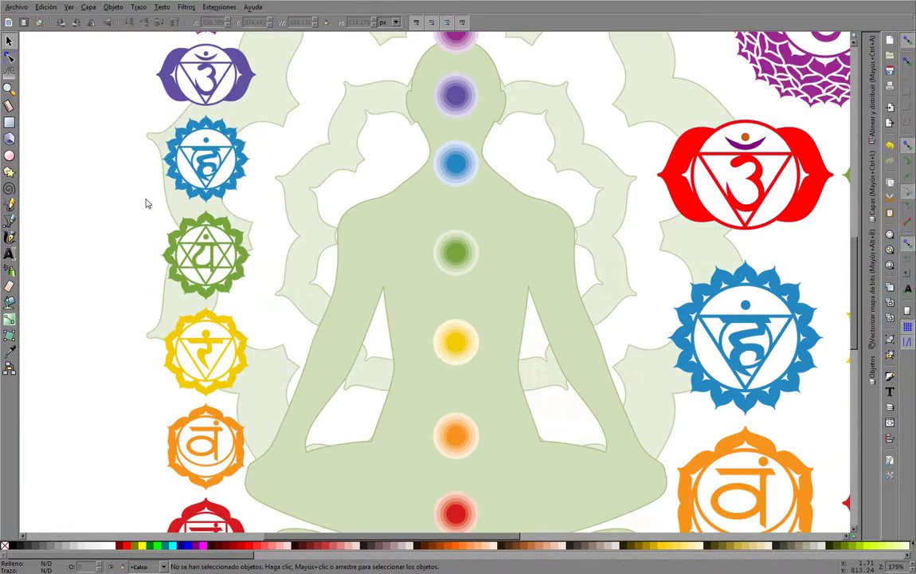
pyautogui.keyDown('ctrl'); pyautogui.scroll(-1, 146, 203); pyautogui.keyUp('ctrl')
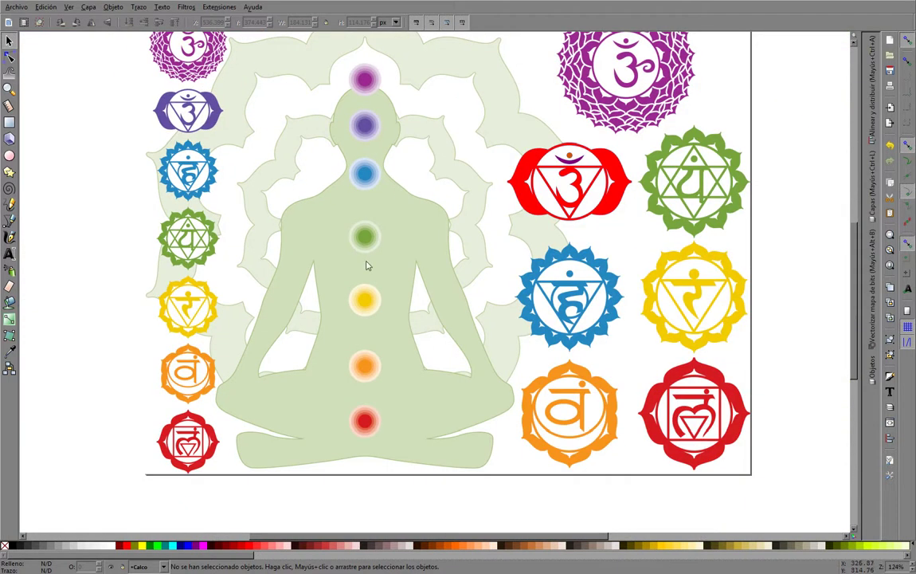
pyautogui.press('5')
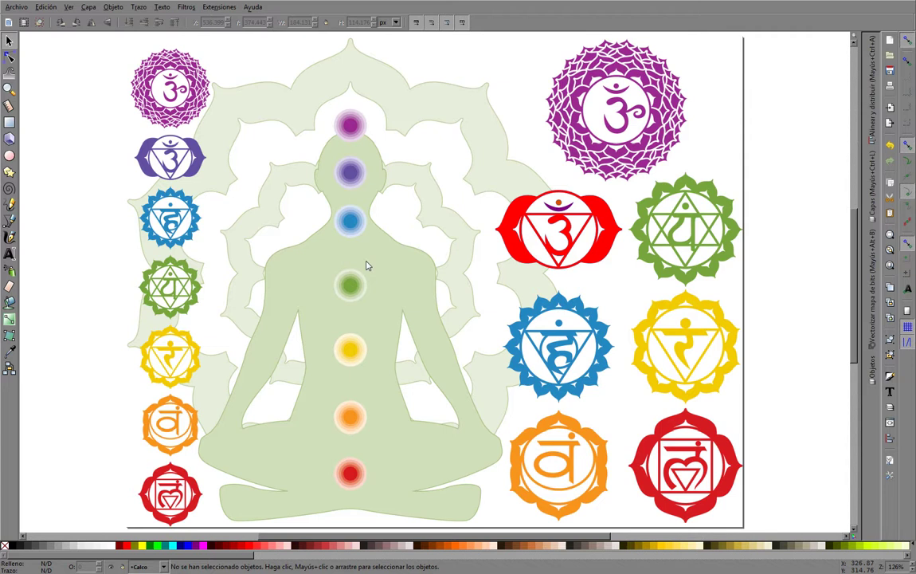